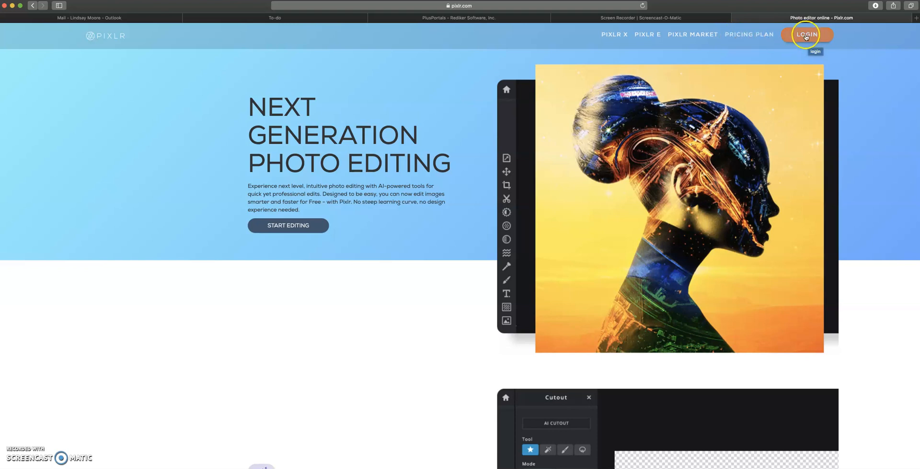
Step: Open the Pixlr E photo editor from the pixlr.com homepage
left_click(645, 35)
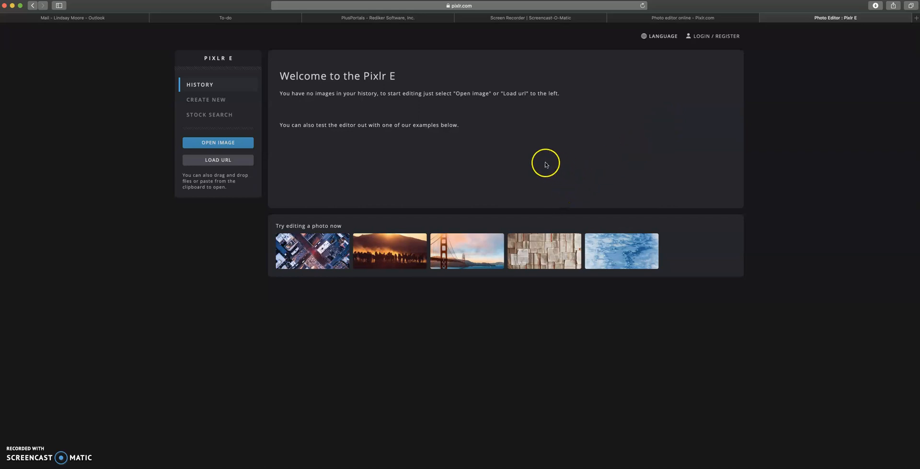
Step: Create a named blank image from the Instagram 1080 × 1080 preset
left_click(213, 100)
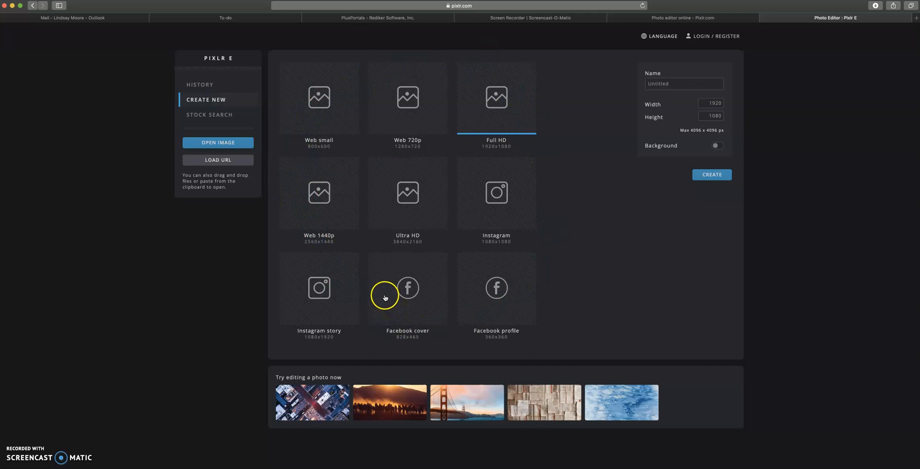
left_click(492, 198)
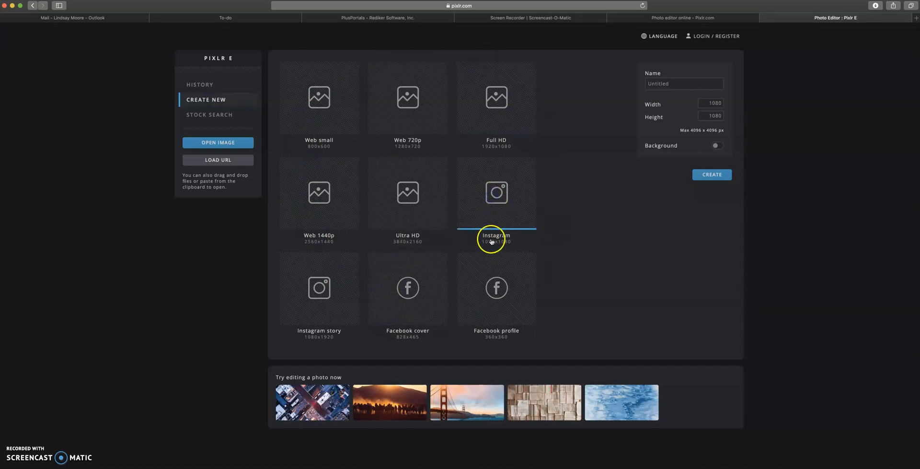
left_click(665, 85)
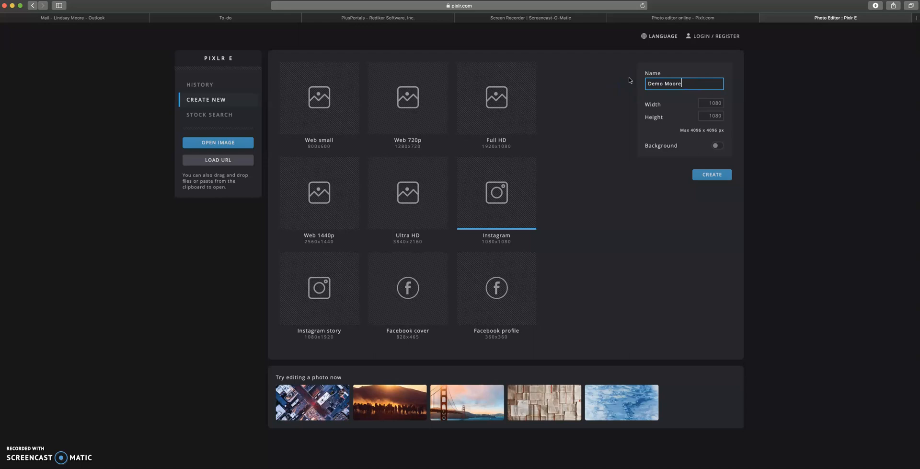
left_click(709, 177)
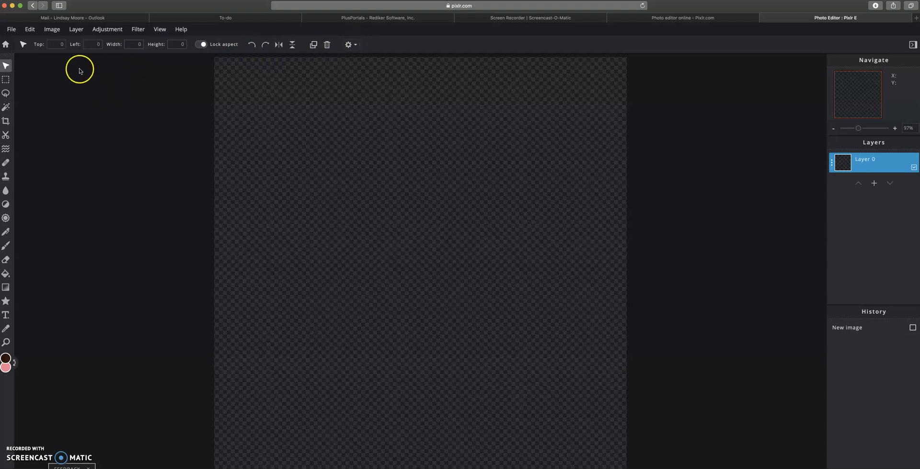
left_click(6, 135)
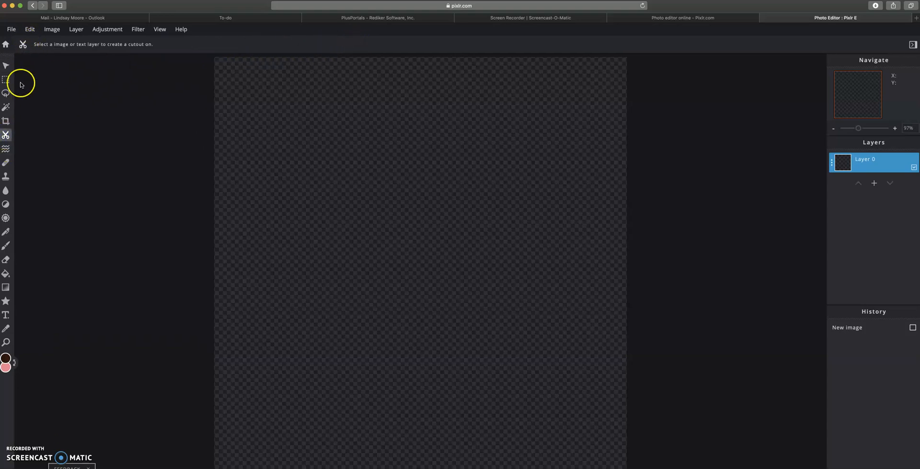
left_click(6, 121)
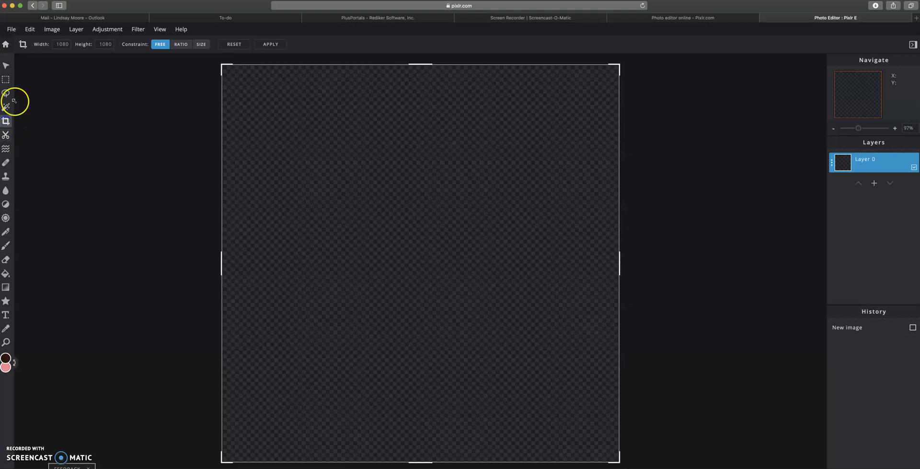
left_click(6, 65)
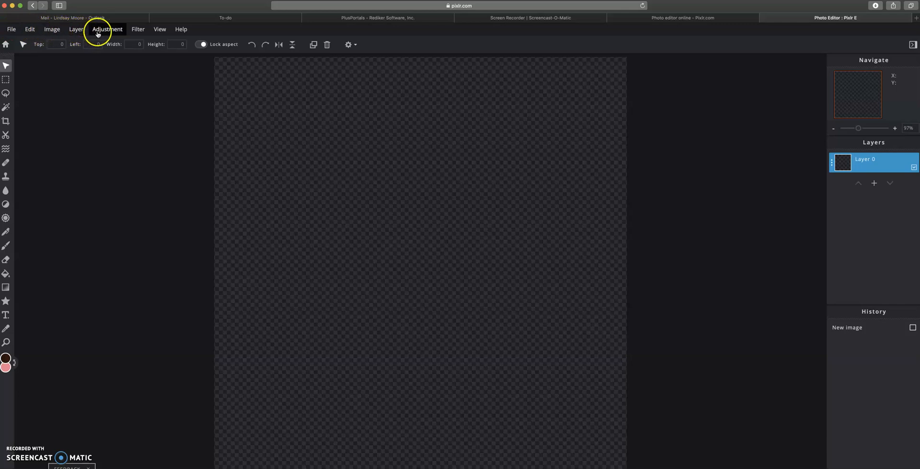
left_click(139, 30)
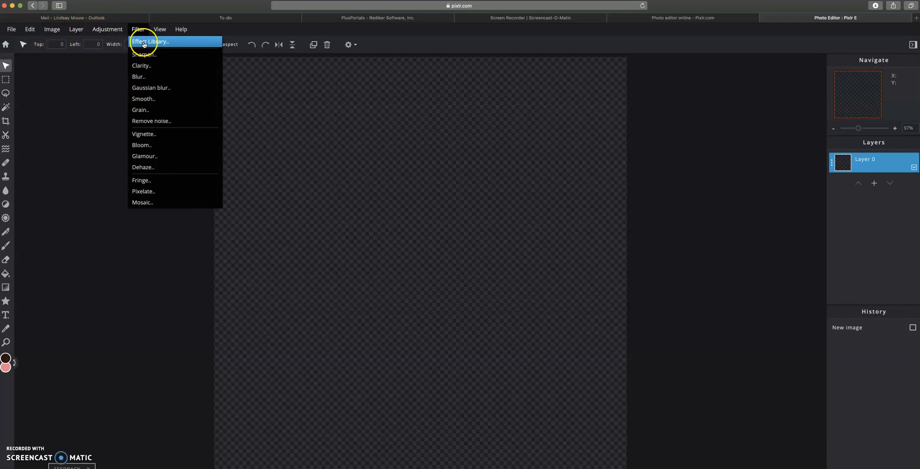
mouse_move(112, 38)
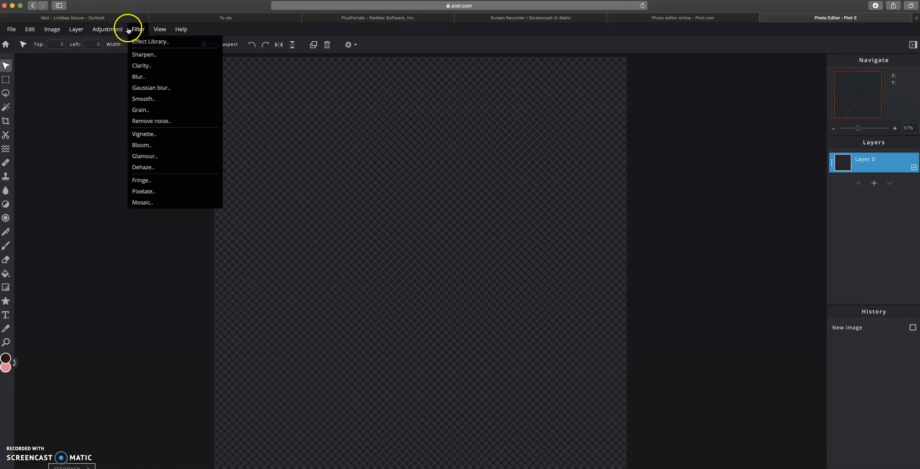
left_click(100, 30)
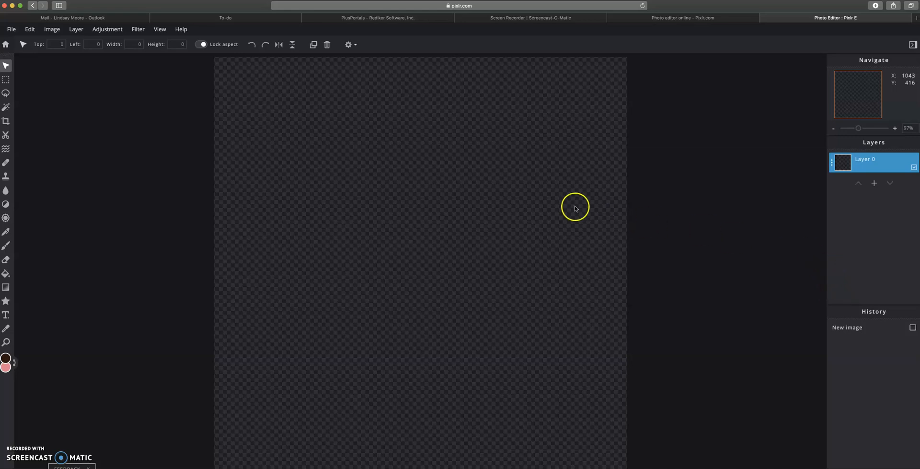
Step: Search Pixlr's stock photos for 'donut'
left_click(11, 30)
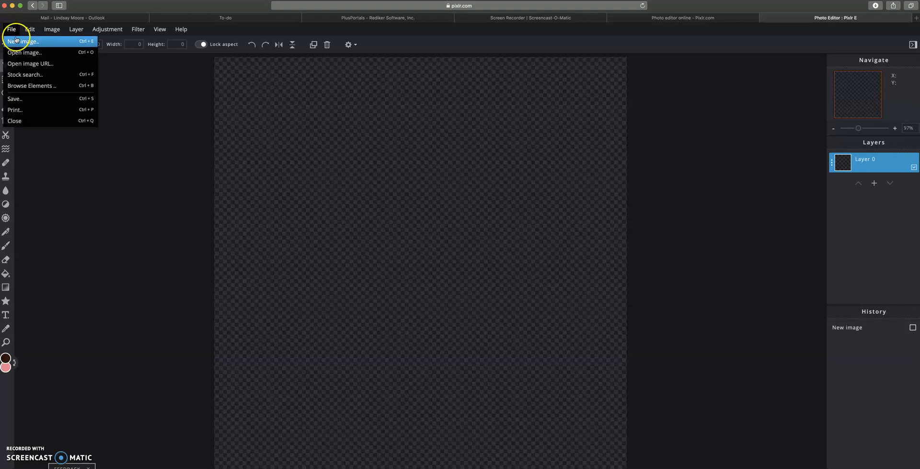
left_click(29, 75)
left_click(330, 85)
type("new york")
left_click(330, 85)
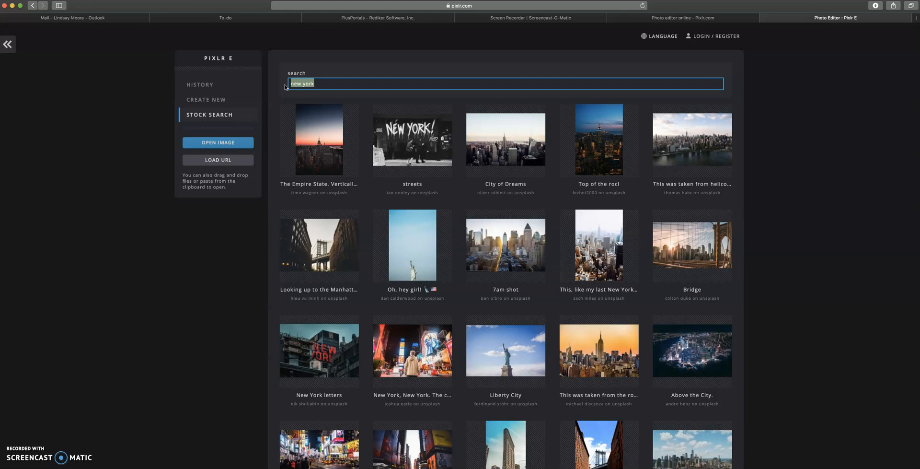
type("donut")
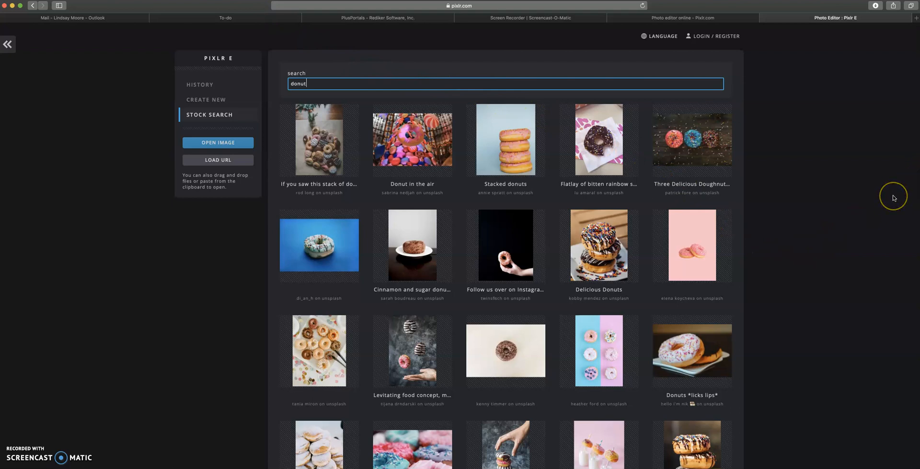
Step: Pick the sprinkled chocolate donut ring on white from the results
scroll(862, 204, "down", 3)
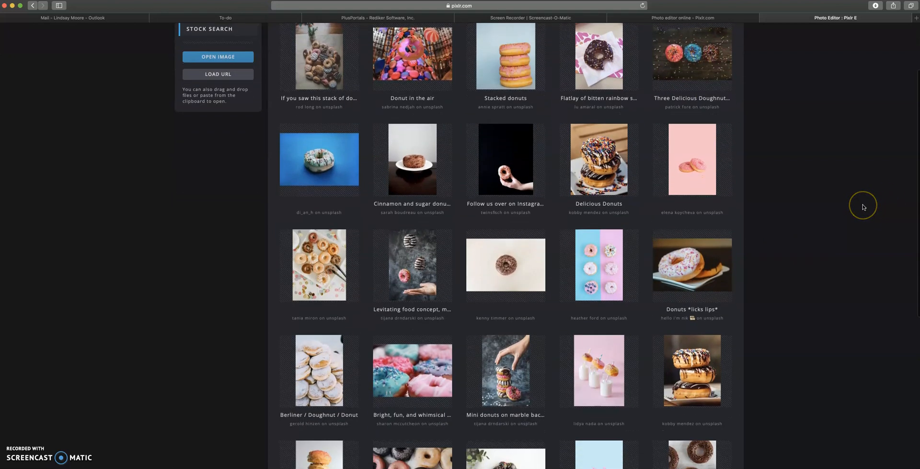
scroll(863, 207, "down", 3)
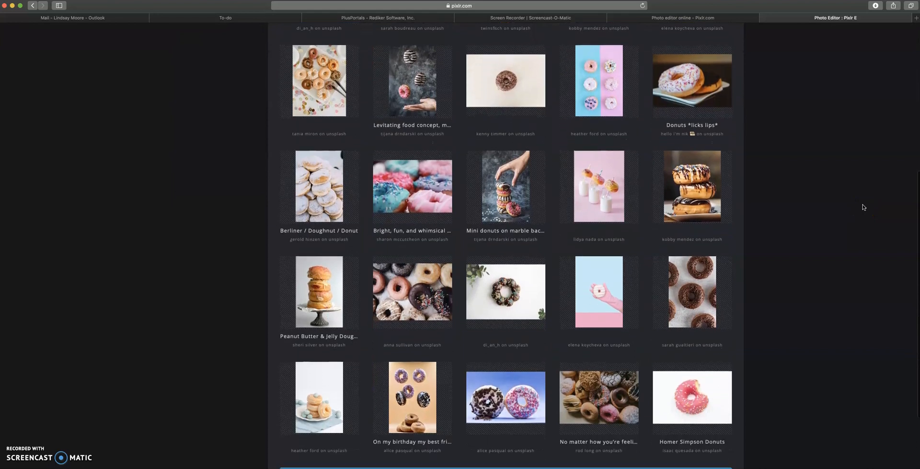
scroll(863, 207, "down", 2)
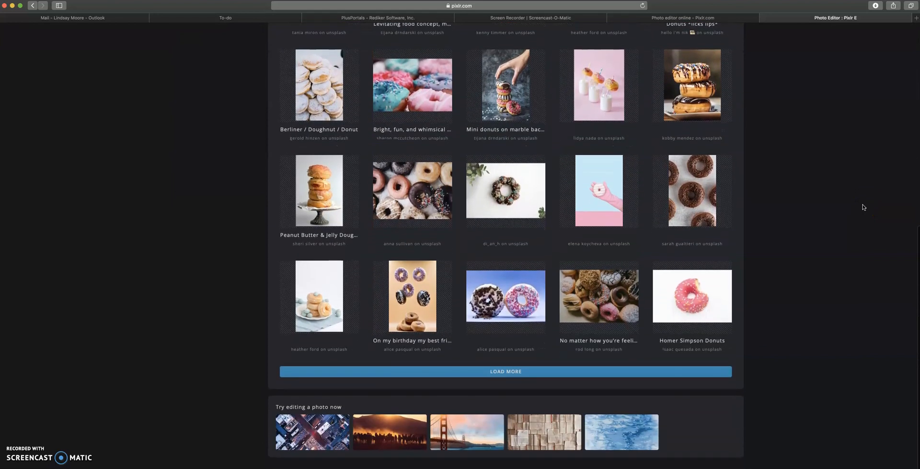
left_click(511, 196)
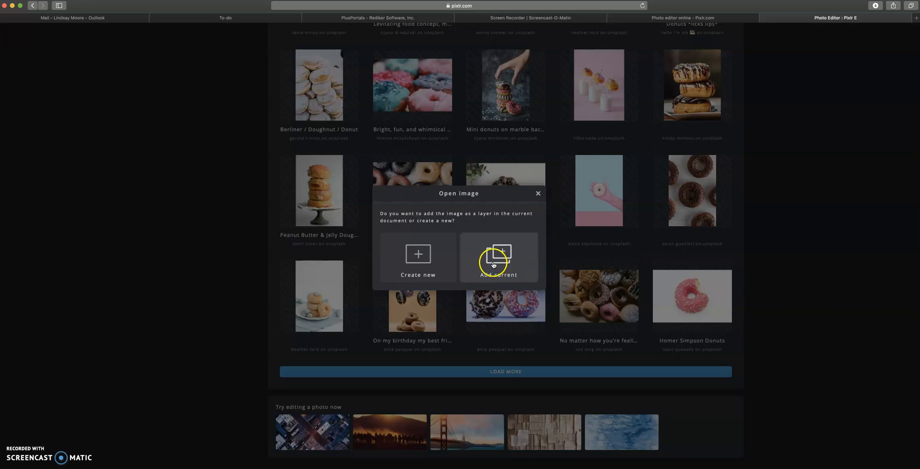
Step: Add the donut photo as a new layer and enlarge it past the canvas edges
left_click(526, 287)
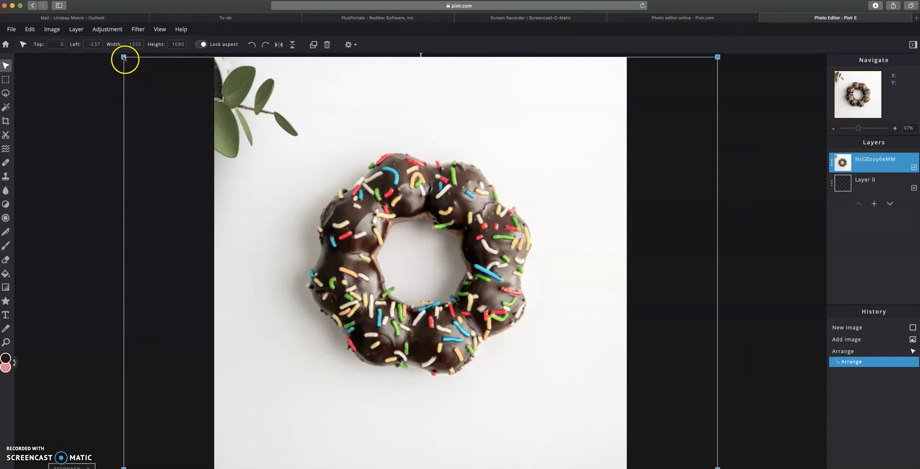
left_click_drag(124, 58, 278, 170)
left_click_drag(199, 125, 87, 52)
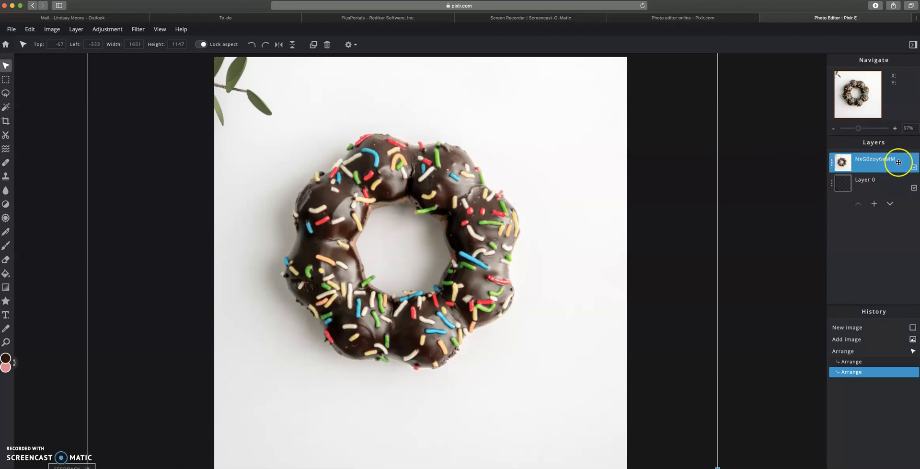
Step: Rename the donut layer to 'Donut', then undo and redo the rename in History
left_click(832, 165)
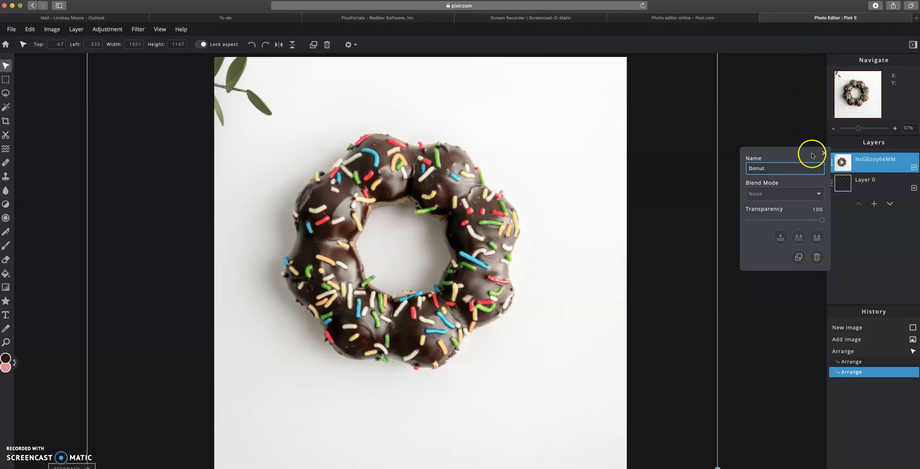
key("Return")
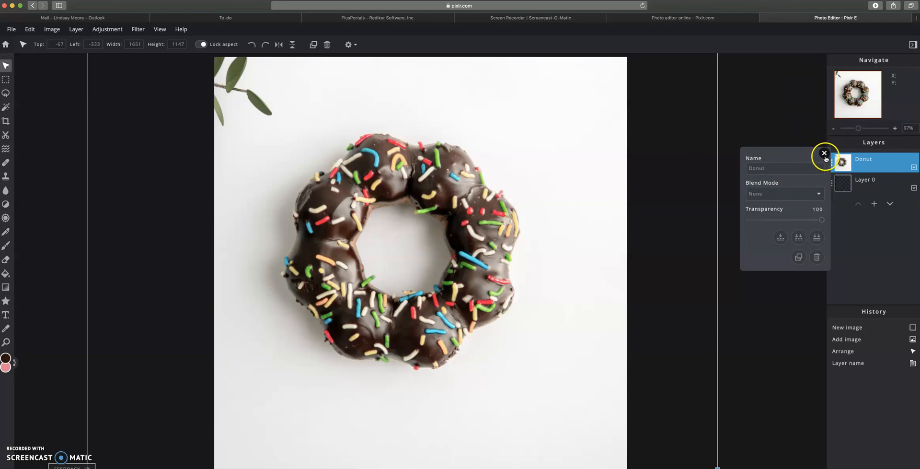
left_click(824, 154)
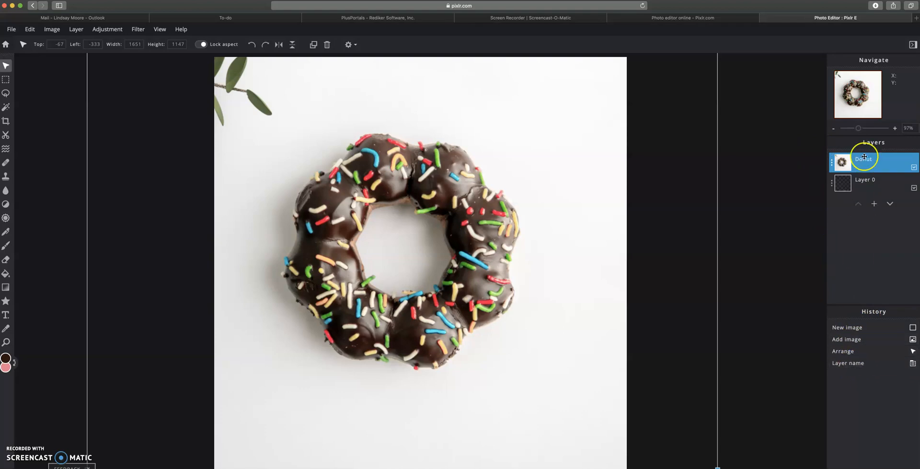
left_click(861, 350)
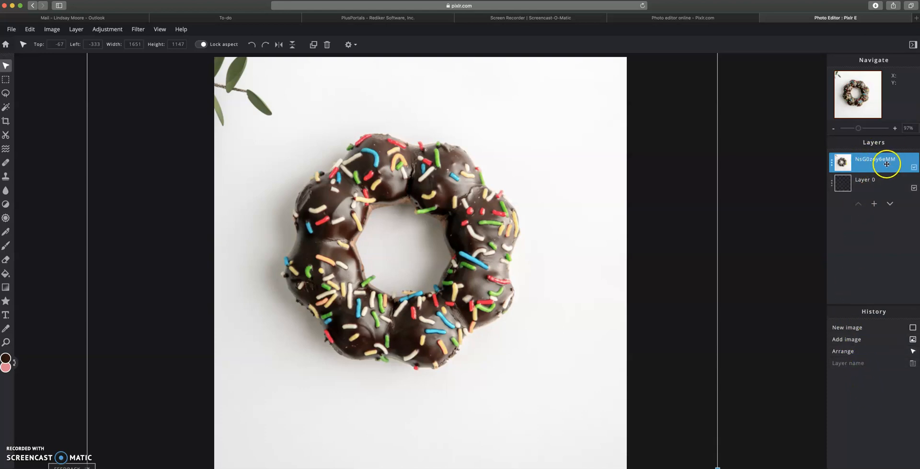
left_click(850, 364)
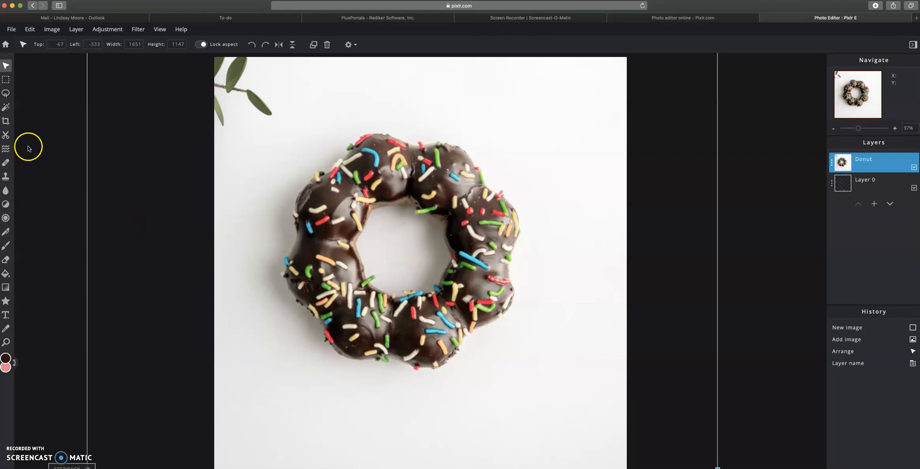
left_click(5, 136)
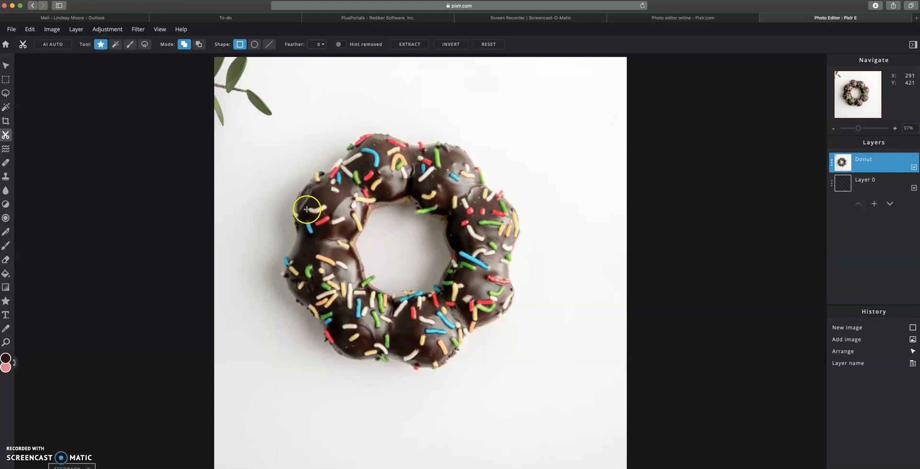
left_click(116, 45)
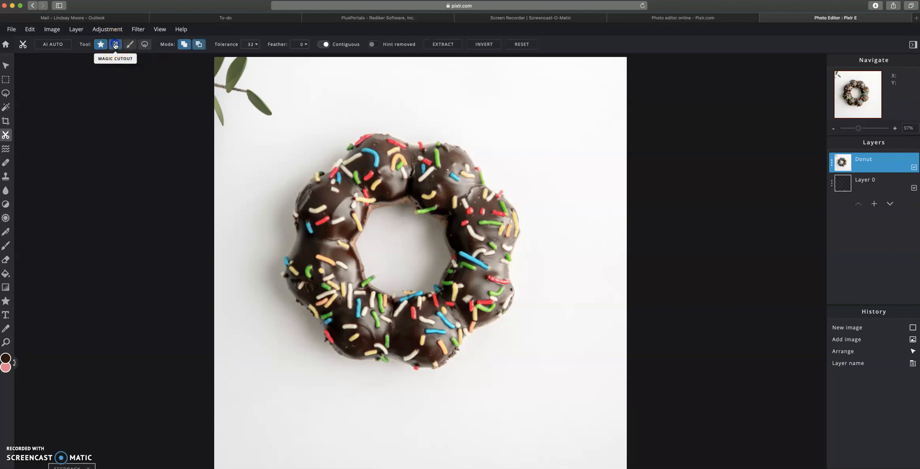
left_click(255, 45)
left_click(216, 59)
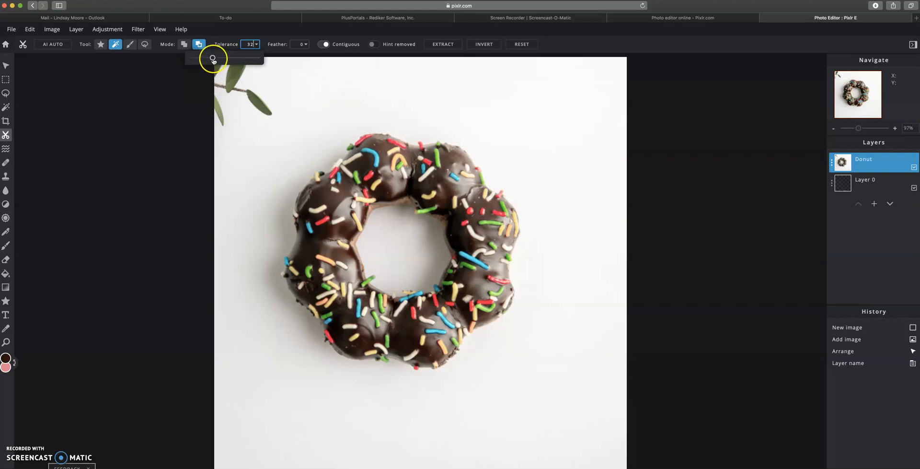
left_click(225, 45)
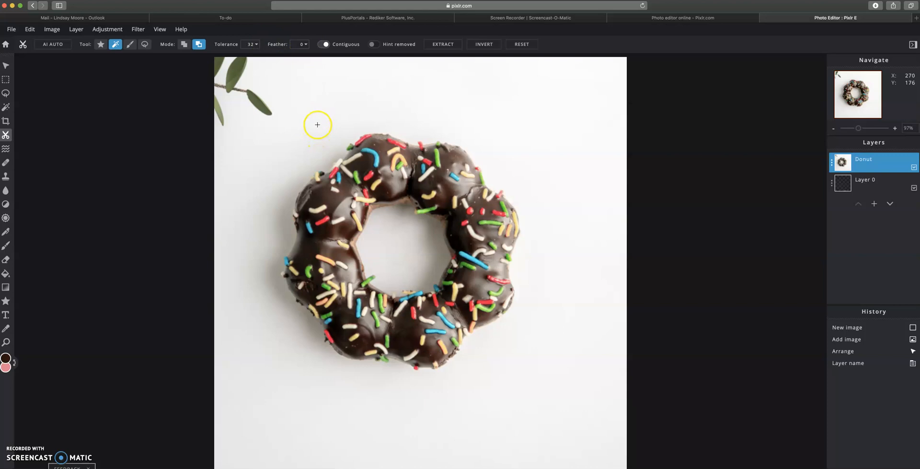
Step: Cut away the white background and donut hole with the magic wand at tolerance 70
left_click(335, 148)
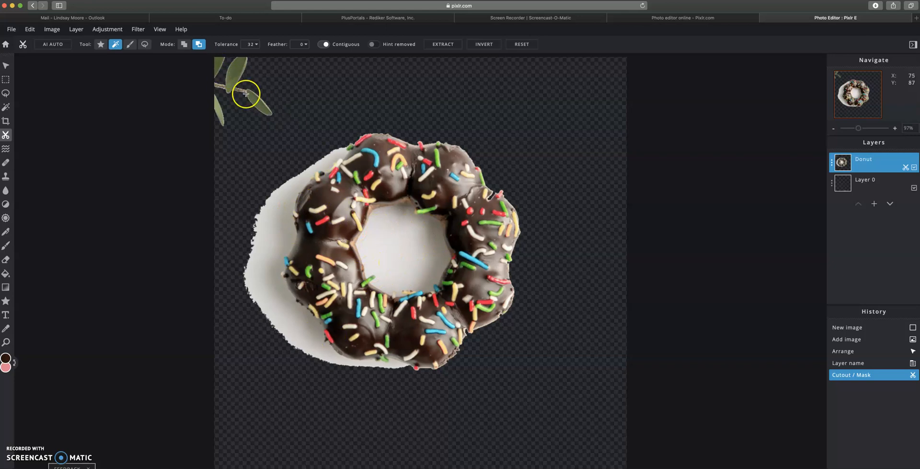
left_click(252, 44)
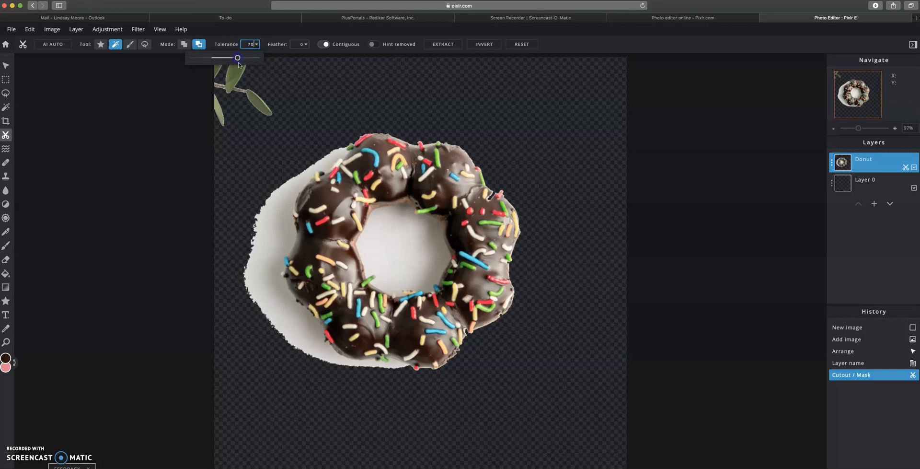
left_click(274, 237)
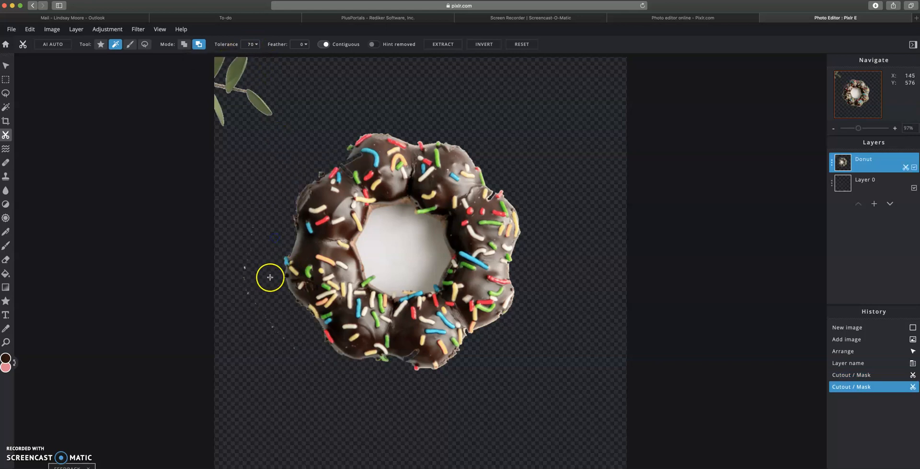
left_click(415, 264)
left_click(437, 249)
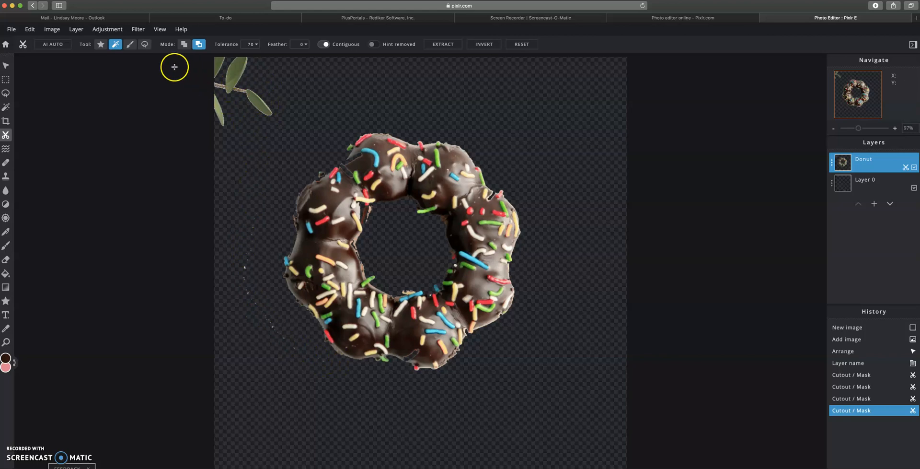
left_click(130, 45)
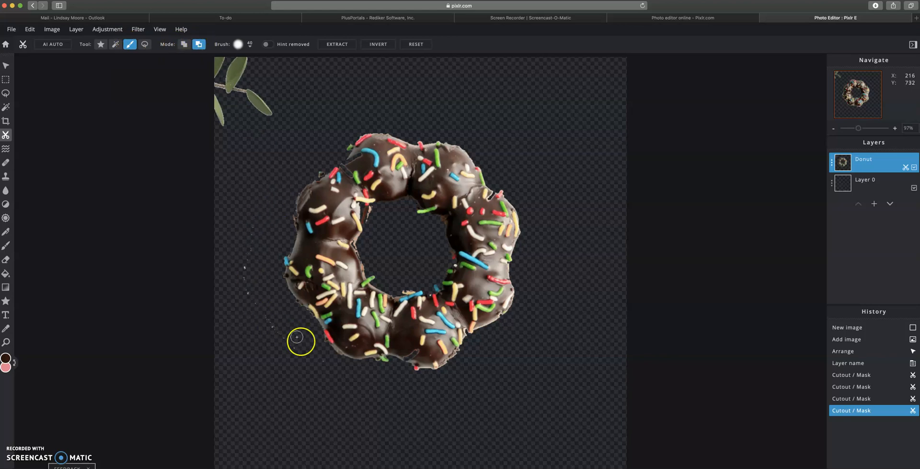
Step: Set the cutout brush to 3% softness and a larger size
left_click(250, 44)
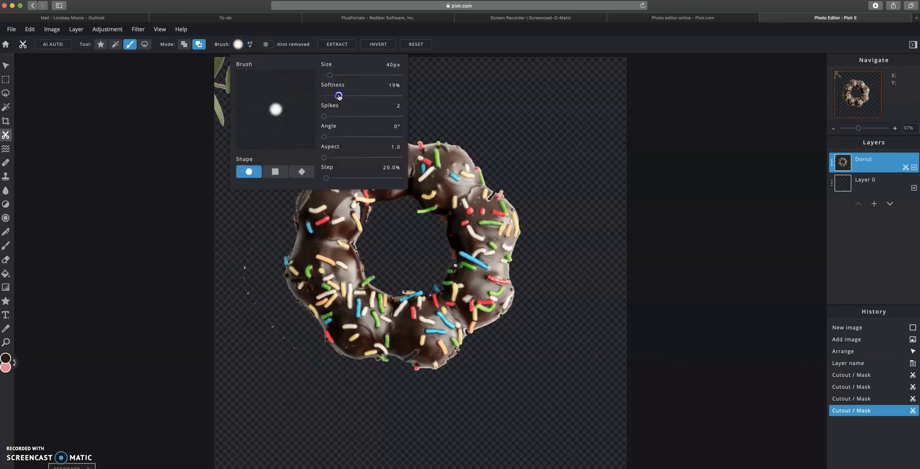
left_click_drag(328, 96, 326, 96)
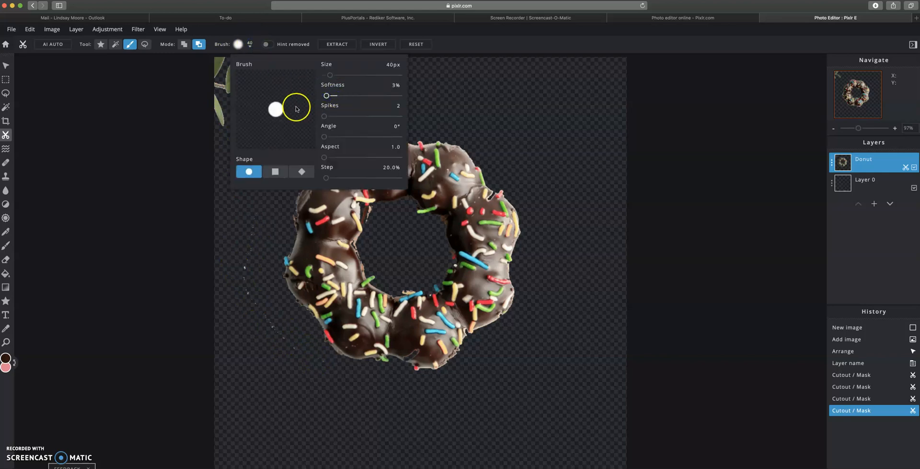
left_click(334, 75)
left_click(332, 75)
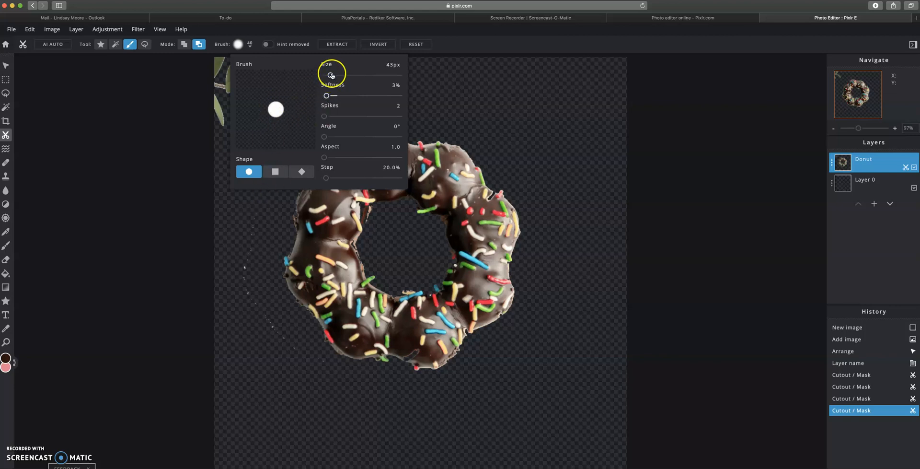
left_click(214, 108)
Step: Brush away the top-left eucalyptus leaves and the fringe on the donut's upper-left rim
left_click_drag(214, 82, 218, 45)
mouse_move(242, 95)
left_mouse_down()
mouse_move(230, 85)
mouse_move(251, 91)
mouse_move(253, 57)
left_mouse_up()
mouse_move(256, 206)
left_mouse_down()
mouse_move(241, 278)
mouse_move(305, 355)
mouse_move(243, 266)
mouse_move(262, 189)
left_mouse_up()
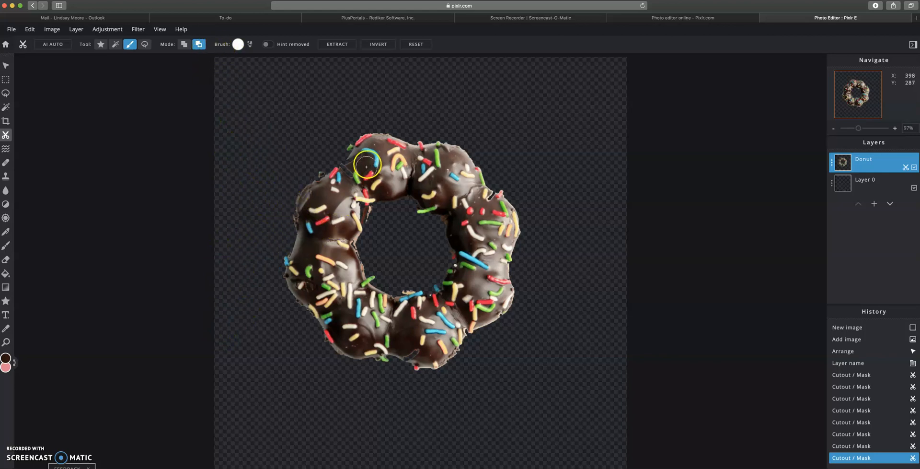
left_click_drag(339, 177, 361, 161)
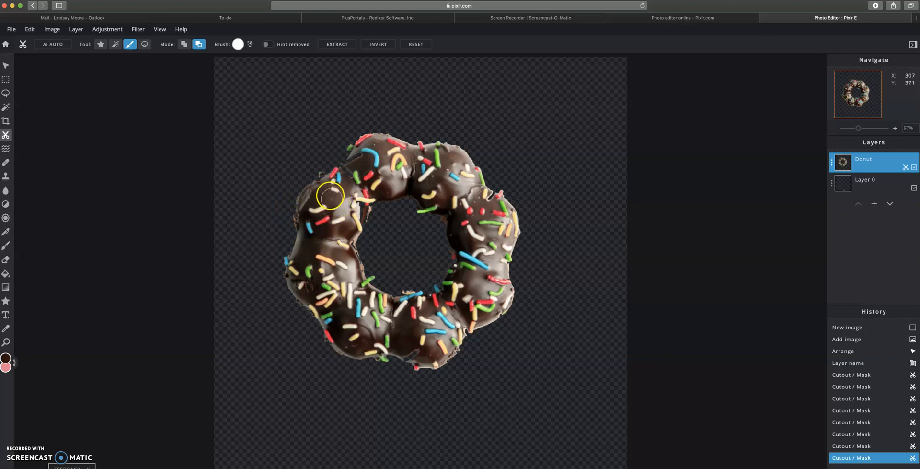
Step: Switch the cutout to Add mode with a 14px brush
left_click(184, 46)
left_click(238, 44)
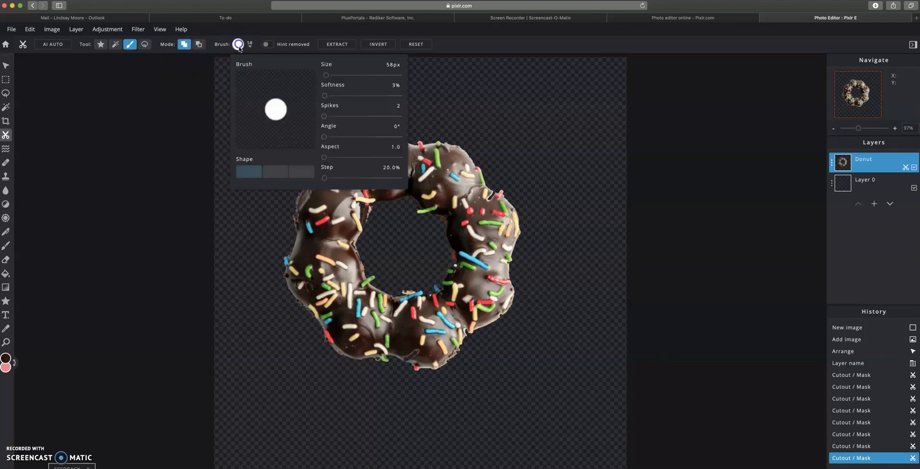
left_click(324, 75)
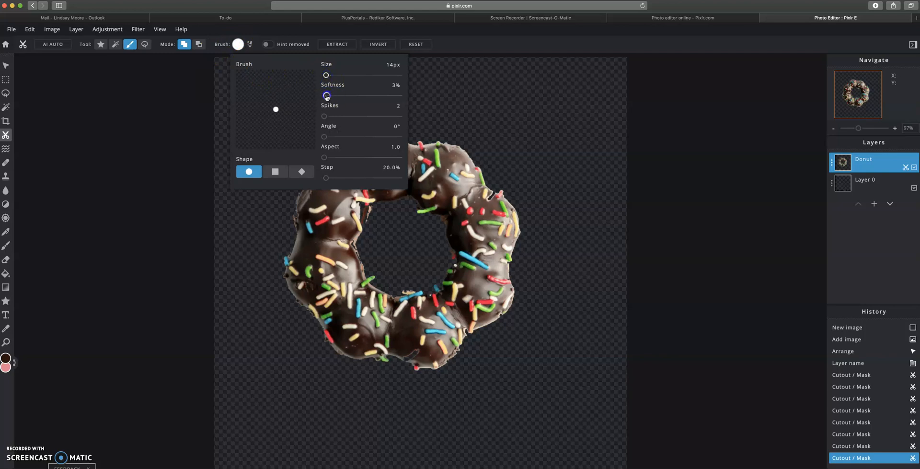
left_click(240, 43)
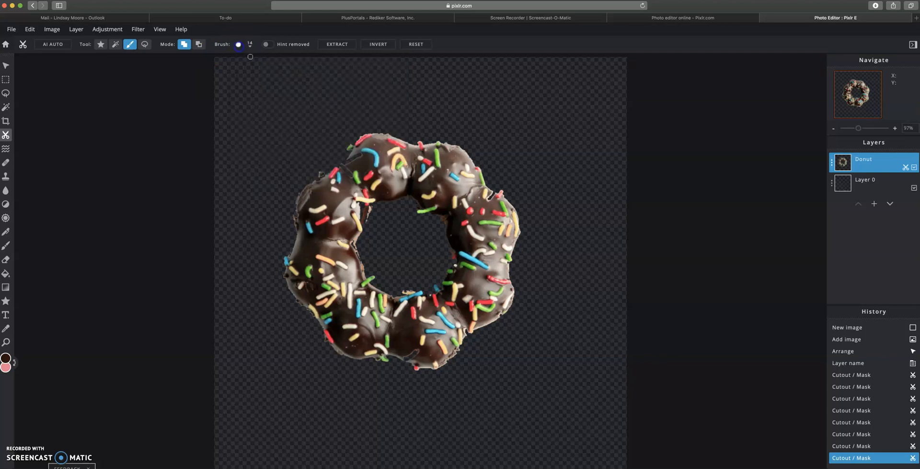
Step: Paint back the donut's top-left, bottom and lower-right edges
mouse_move(351, 169)
left_mouse_down()
mouse_move(351, 178)
mouse_move(348, 164)
left_mouse_up()
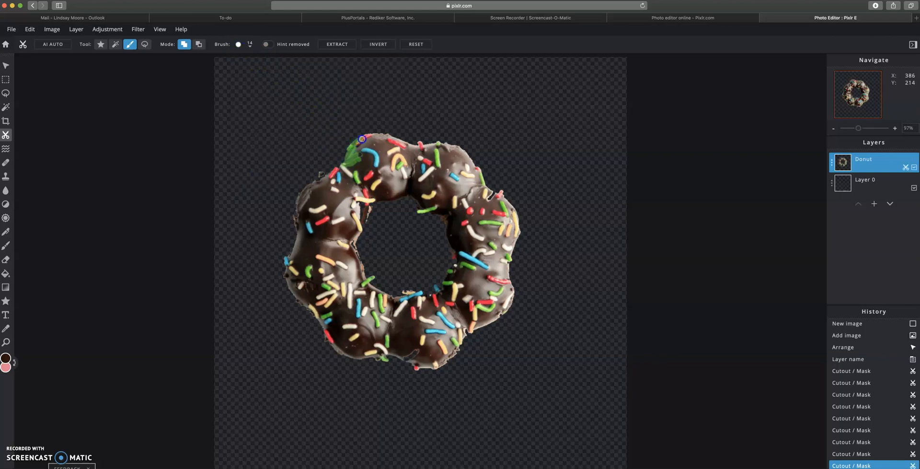
left_click_drag(353, 155, 346, 162)
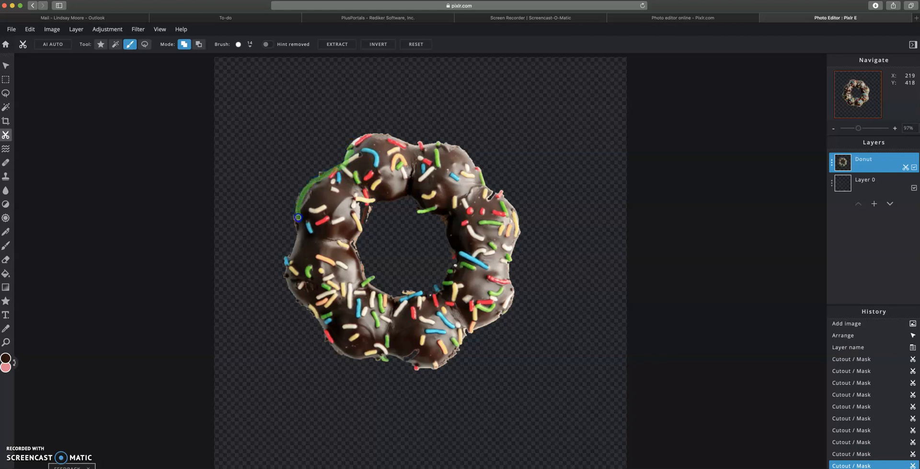
left_click_drag(333, 170, 343, 167)
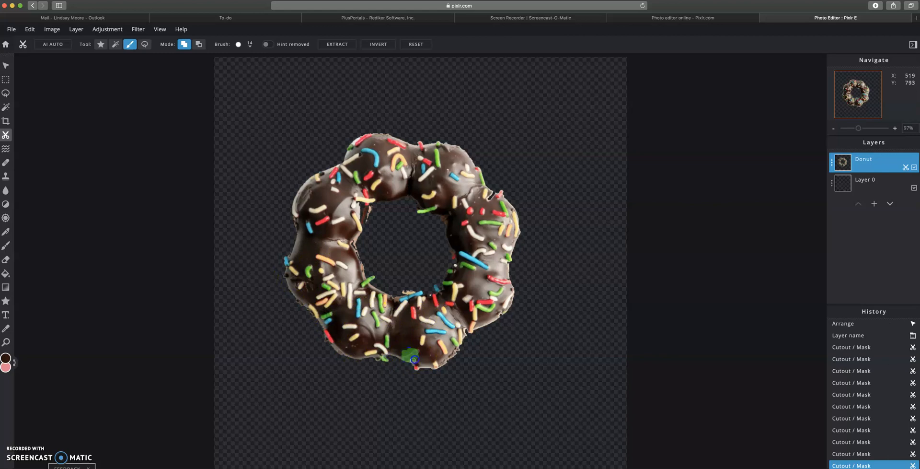
left_click_drag(419, 349, 447, 360)
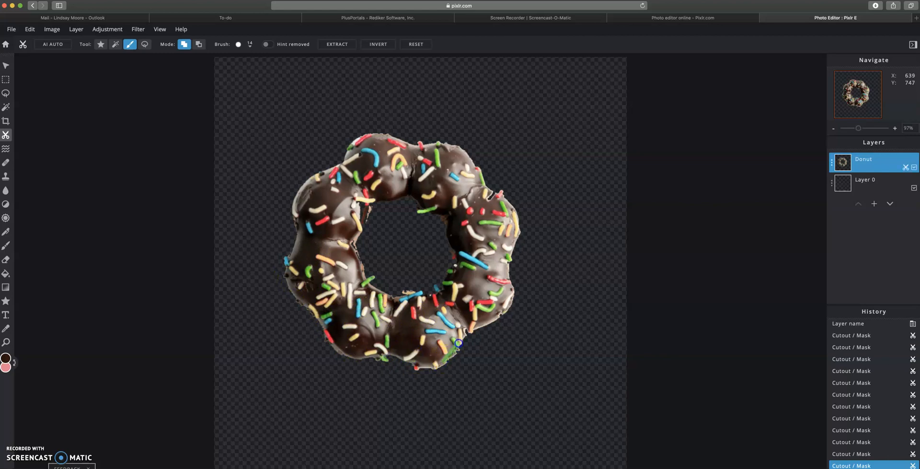
left_click_drag(470, 330, 471, 329)
left_click_drag(364, 279, 365, 278)
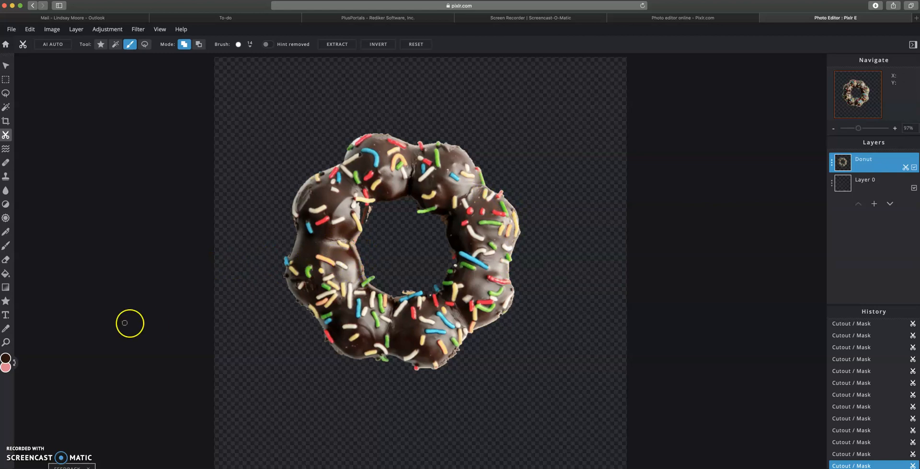
Step: Zoom in and restore the donut's upper-left inner rim in the cutout
left_click(6, 341)
left_click(431, 239)
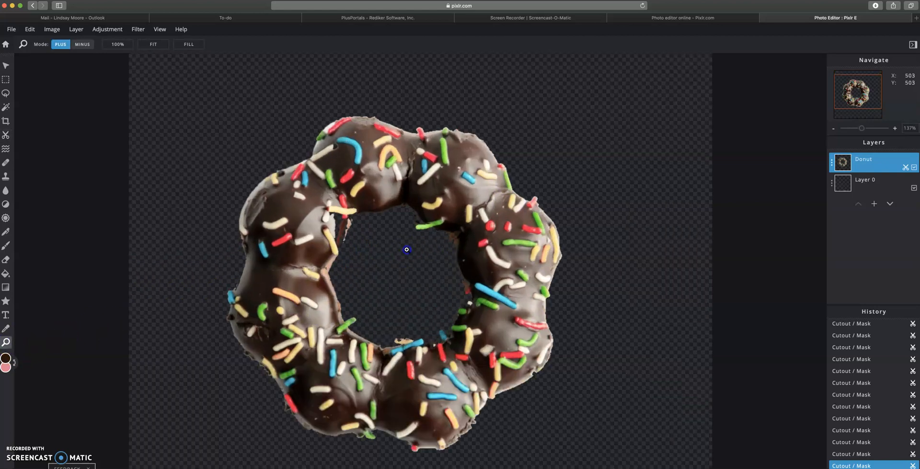
left_click(412, 261)
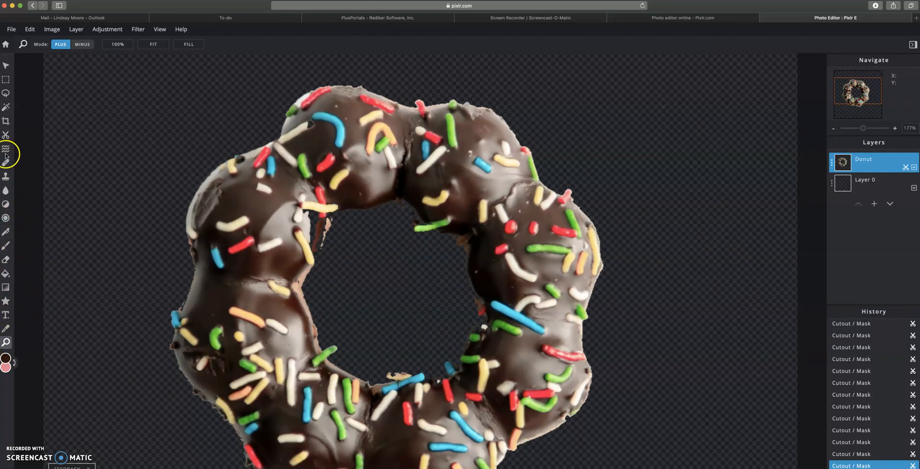
left_click(5, 137)
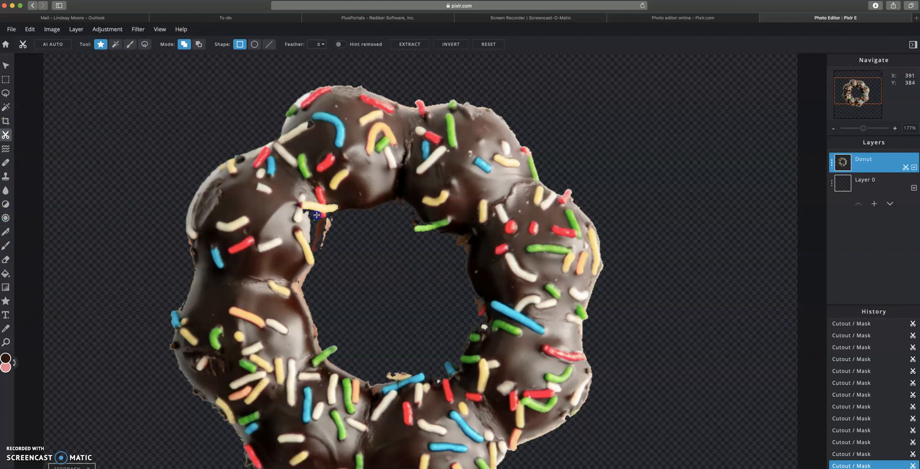
left_click(130, 44)
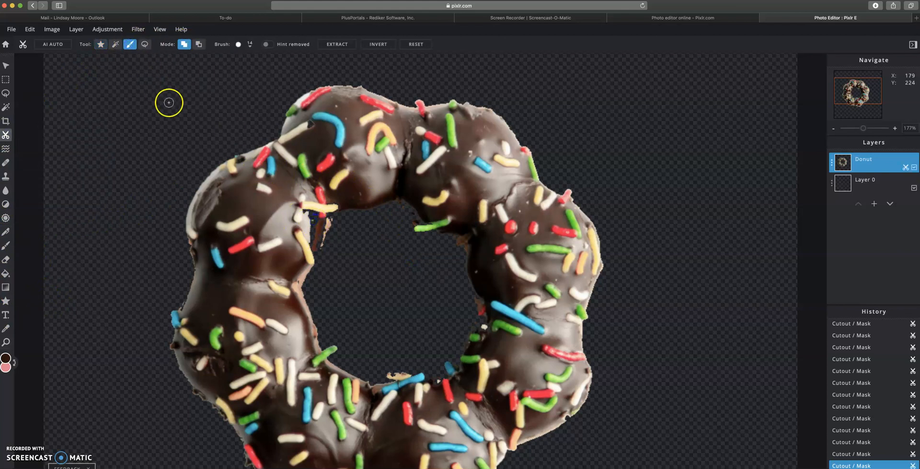
left_click_drag(316, 223, 309, 235)
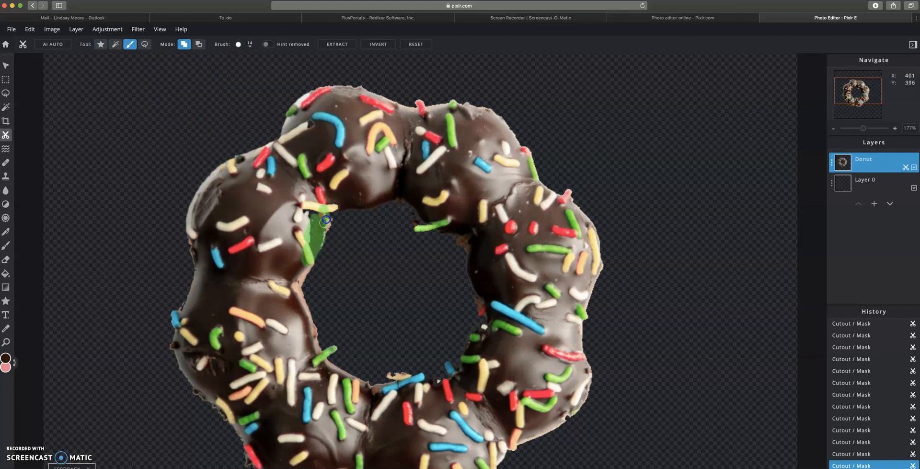
mouse_move(306, 133)
left_mouse_down()
mouse_move(302, 123)
mouse_move(317, 121)
left_mouse_up()
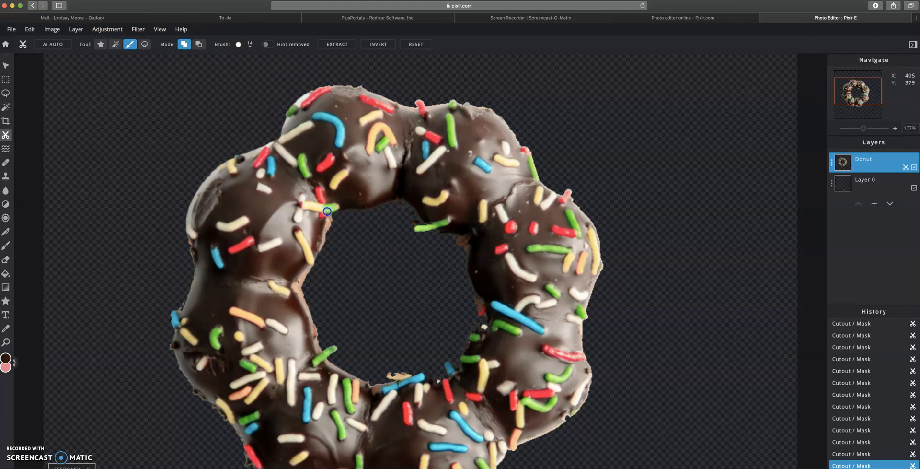
left_click_drag(400, 196, 417, 210)
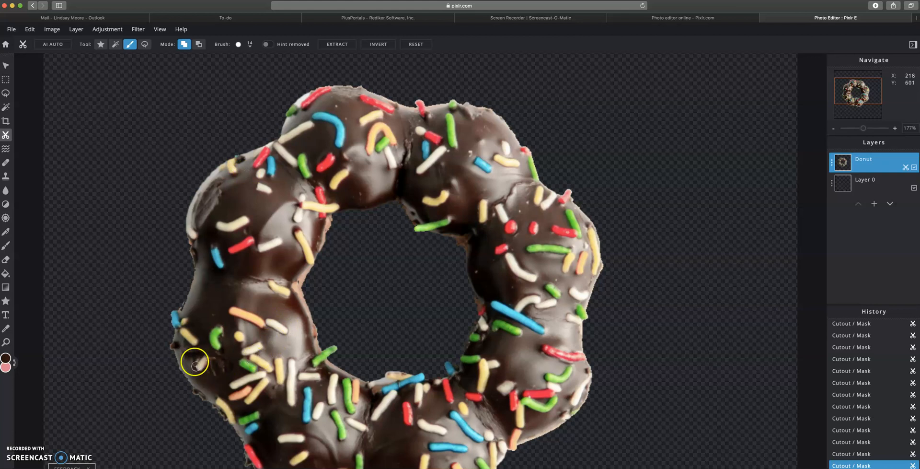
Step: Add the donut's left and lower-left edge back into the cutout
left_click(186, 315)
left_click_drag(193, 243, 193, 234)
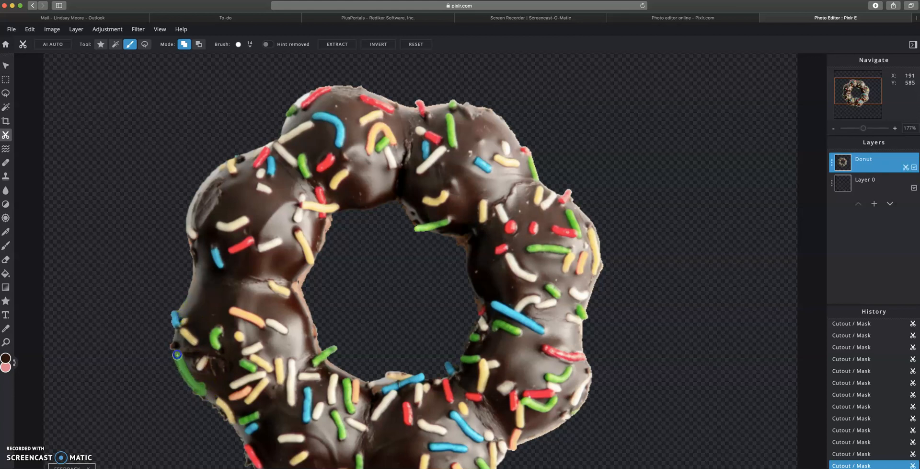
left_click_drag(181, 329, 180, 326)
left_click_drag(220, 403, 221, 404)
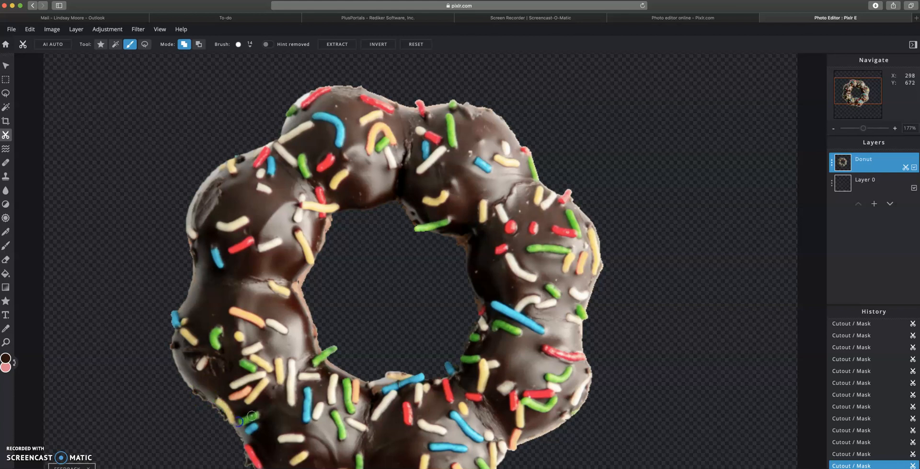
Step: Reposition the donut layer and zoom out to see the whole canvas
left_click(12, 65)
left_click_drag(367, 320, 361, 213)
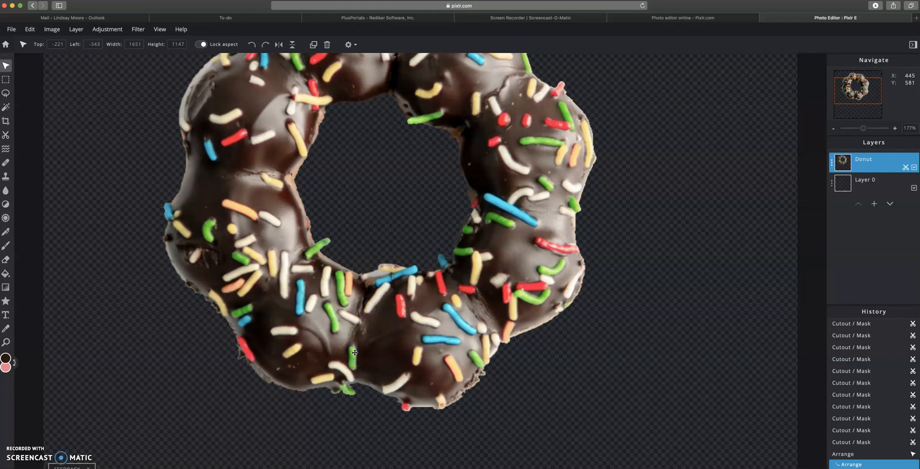
left_click_drag(396, 183, 401, 231)
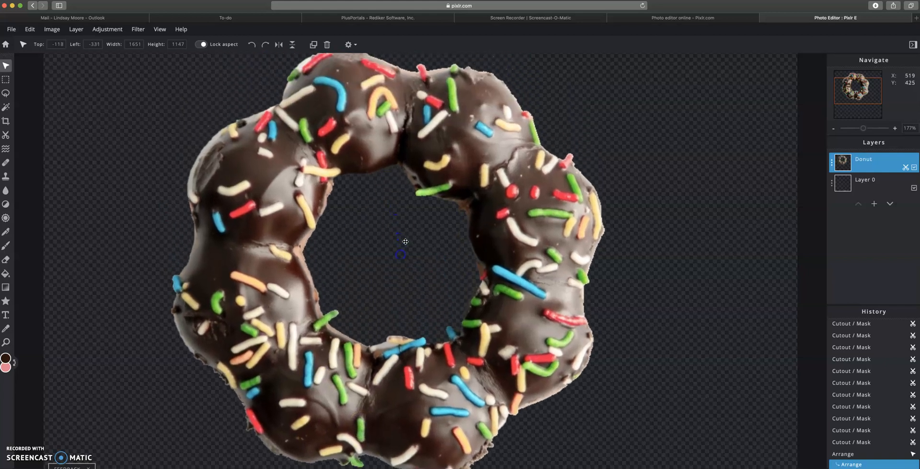
left_click(5, 342)
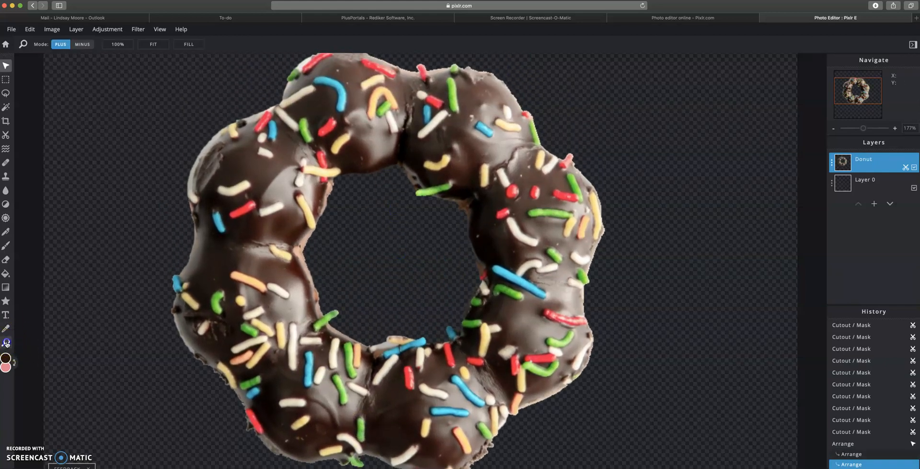
left_click(86, 44)
left_click(350, 226)
left_click(411, 237)
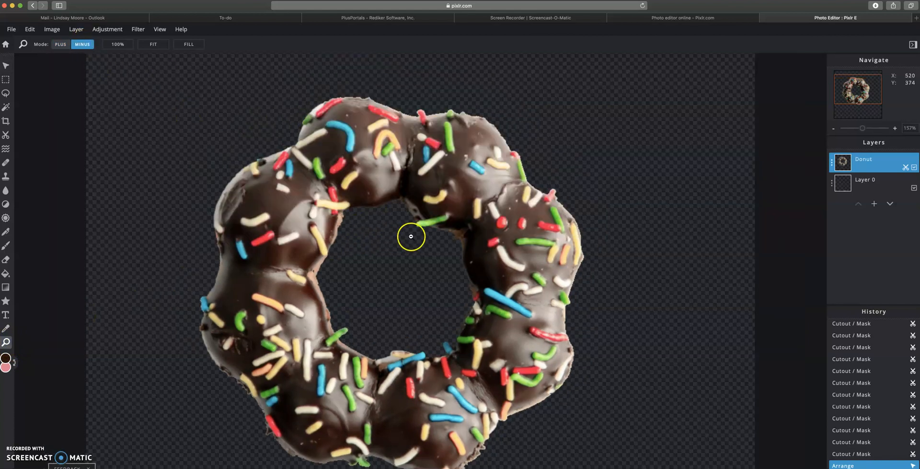
left_click(408, 298)
left_click(397, 223)
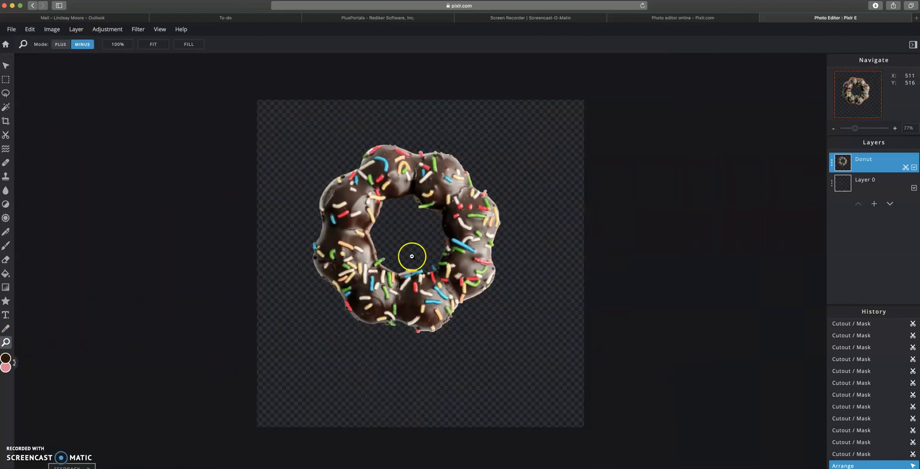
Step: Enlarge the donut to 1925 × 1337 and centre it on the canvas
left_click(6, 66)
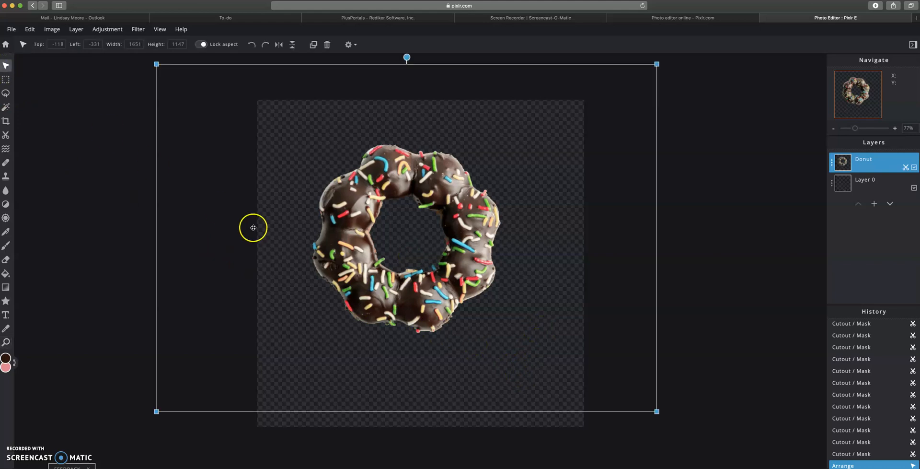
left_click_drag(400, 306, 463, 301)
left_click_drag(215, 106, 136, 55)
left_click_drag(426, 256, 423, 267)
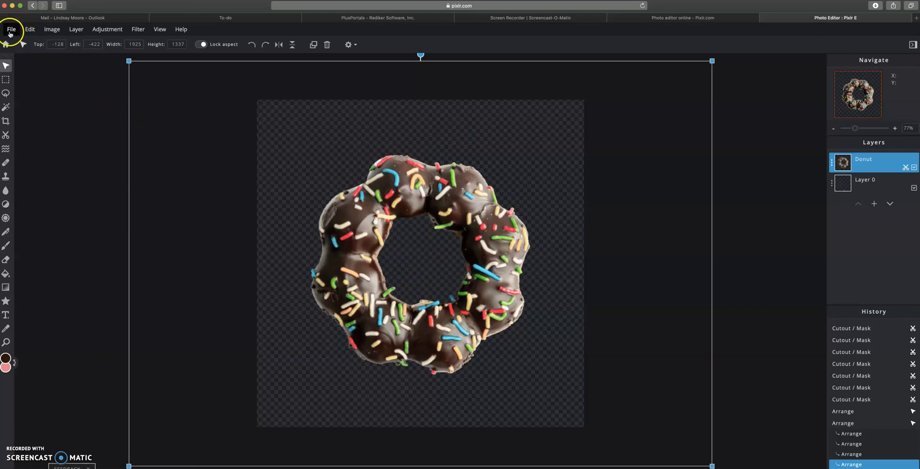
Step: Search stock photos for 'plant' and add Minimal eucalyptus leaves as a new layer above Donut
left_click_drag(10, 31, 26, 72)
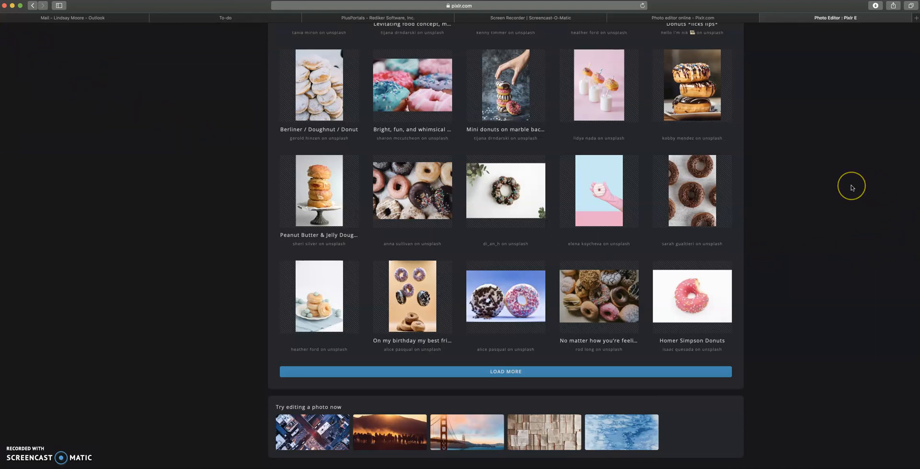
scroll(851, 186, "up", 10)
scroll(851, 185, "down", 2)
scroll(726, 155, "up", 2)
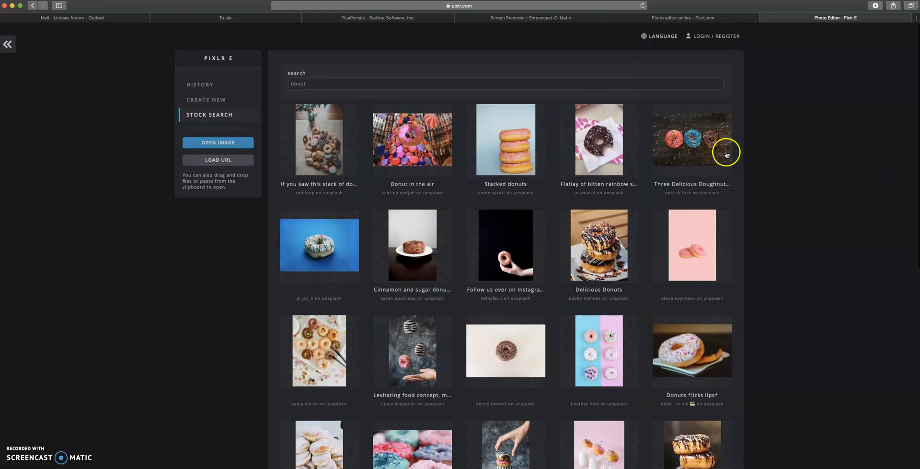
left_click(321, 83)
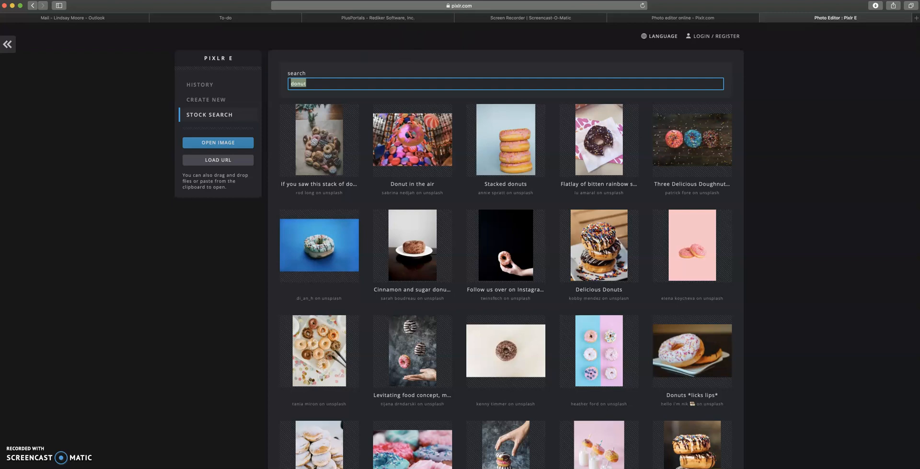
type("plant")
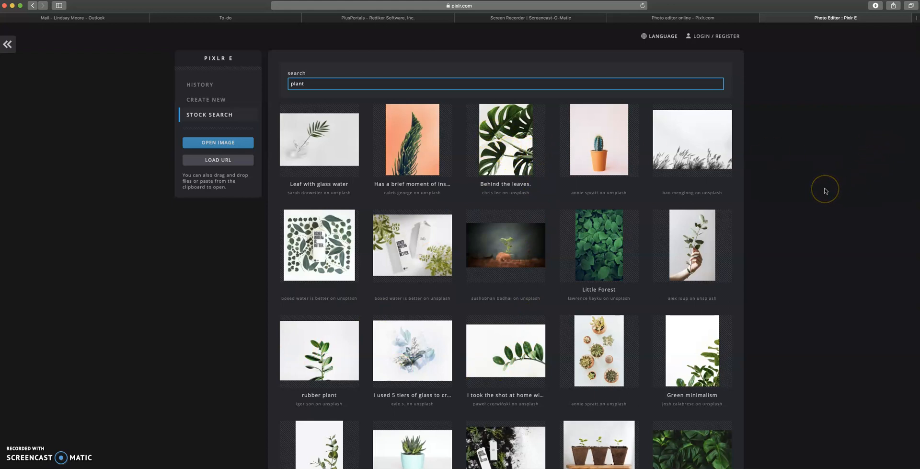
scroll(825, 190, "down", 5)
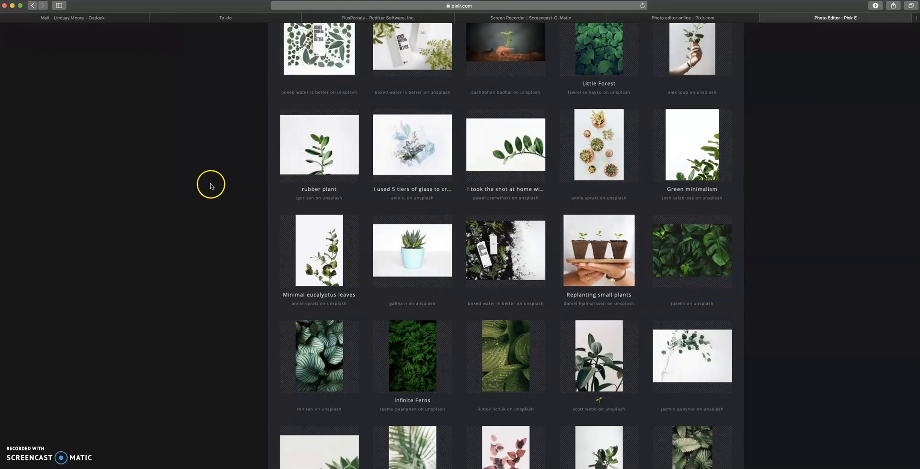
left_click(317, 267)
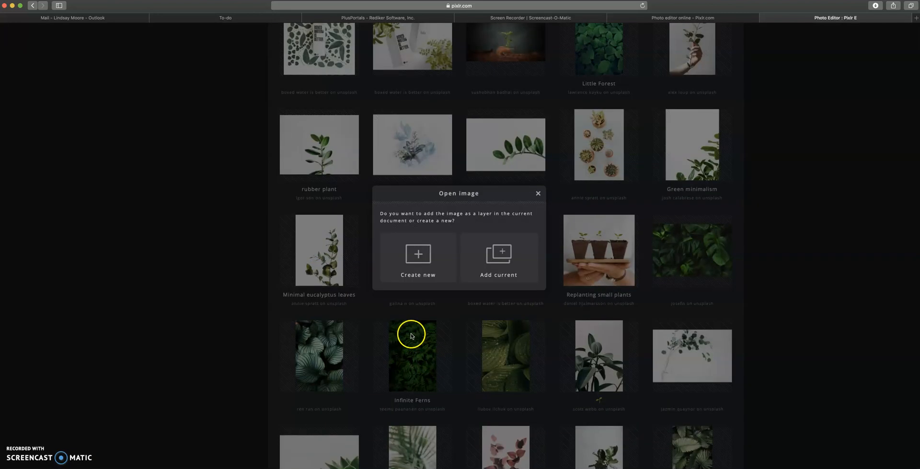
left_click(505, 260)
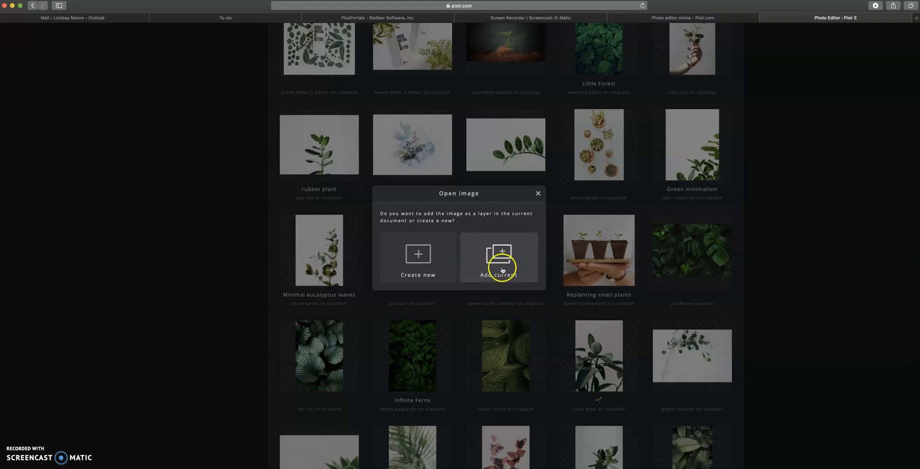
left_click(498, 245)
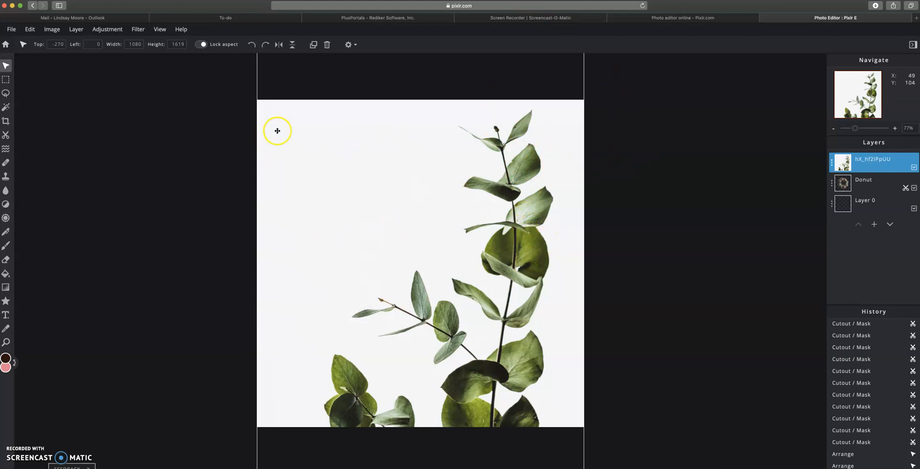
Step: Shrink the eucalyptus photo to fit the canvas height and move it over the donut's right half
left_click_drag(289, 131, 292, 200)
left_click_drag(257, 87, 404, 272)
left_click_drag(485, 362, 451, 239)
left_click_drag(376, 162, 335, 135)
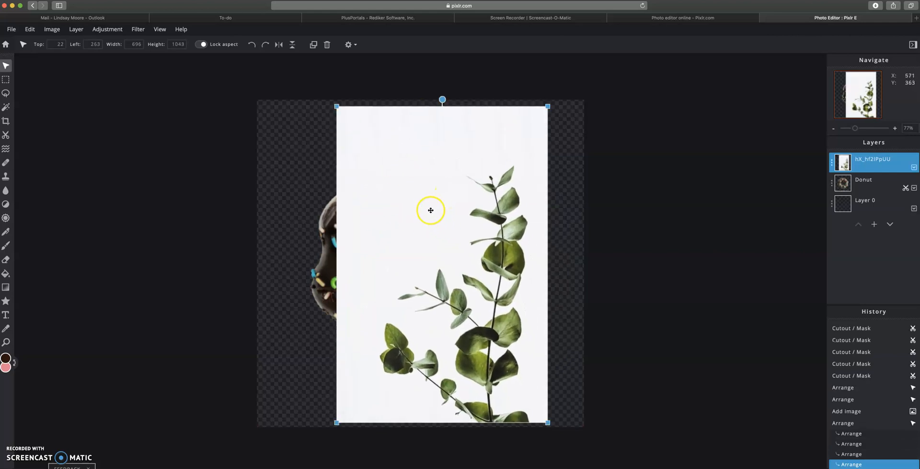
Step: Rename the eucalyptus layer to plant
left_click(832, 164)
left_click_drag(794, 168, 706, 169)
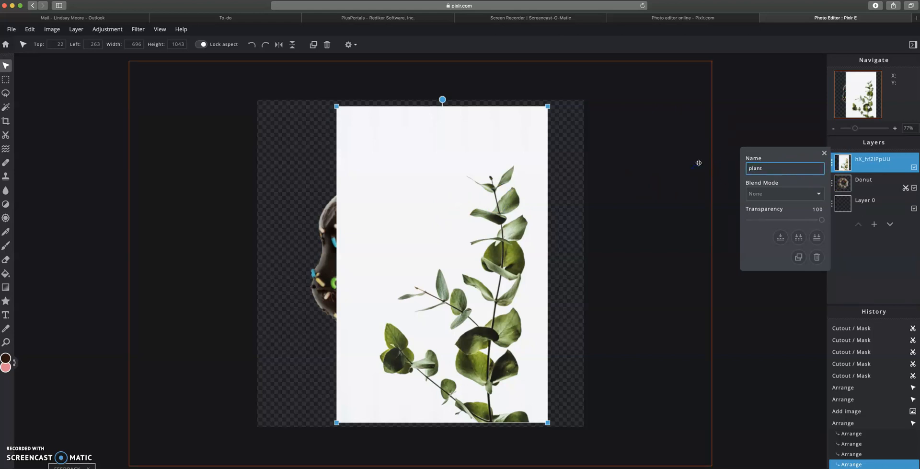
key("Return")
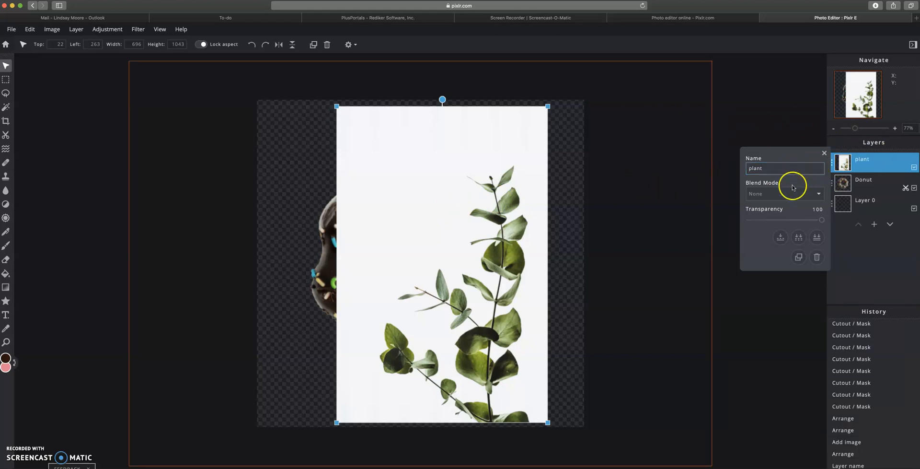
left_click(873, 166)
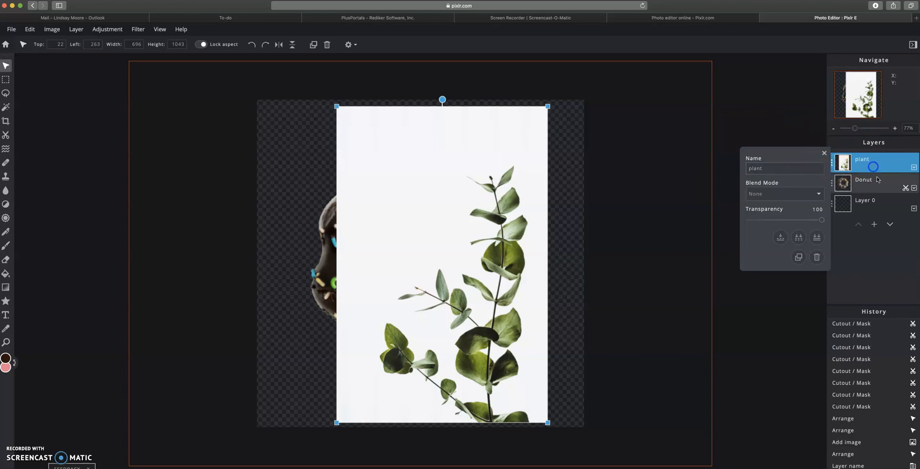
left_click(824, 153)
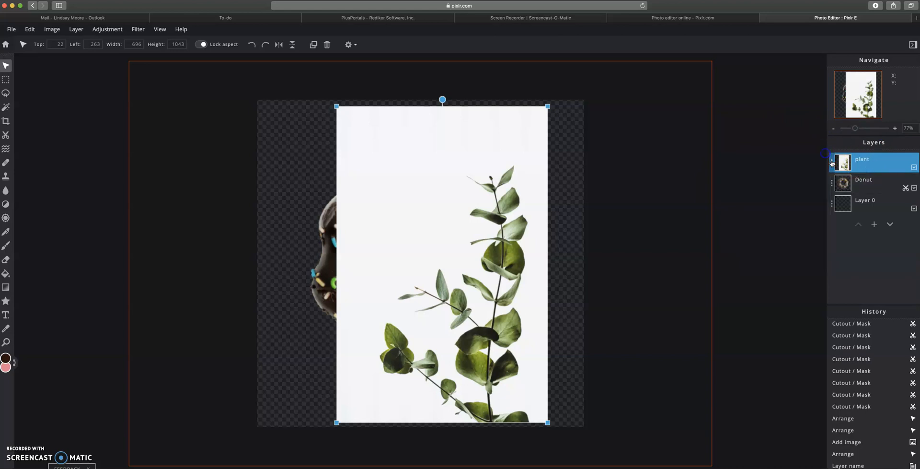
Step: Cut away the eucalyptus photo's white background with the Cutout magic wand in Minus mode
left_click(7, 135)
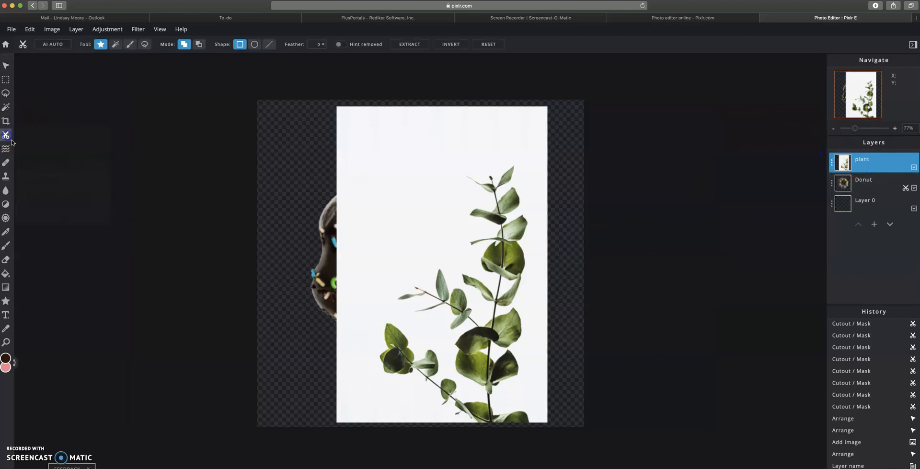
left_click(115, 46)
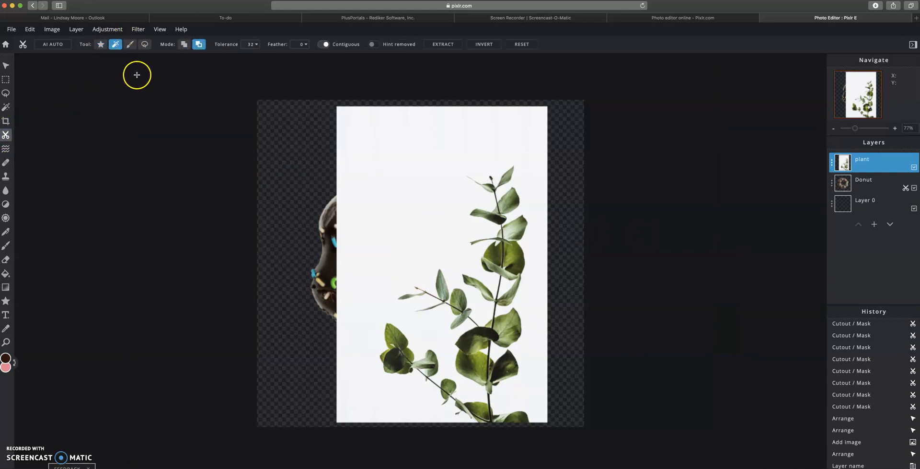
left_click(198, 45)
left_click(442, 225)
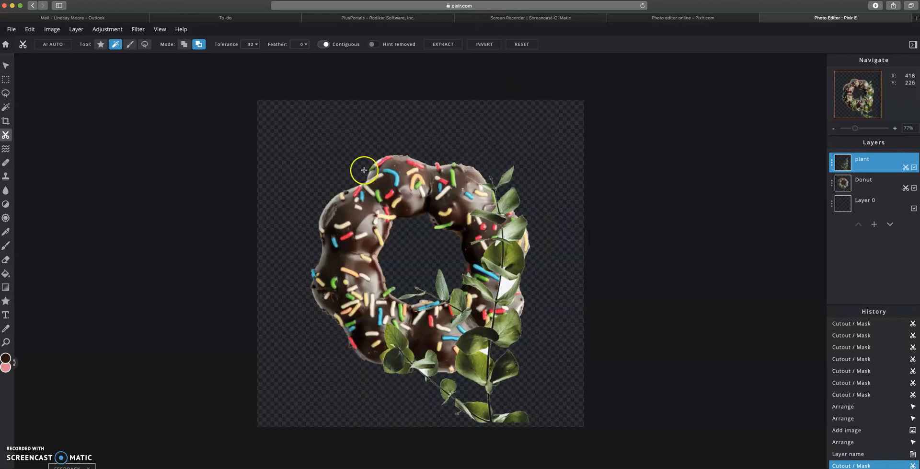
Step: Move the plant up and to the right beside the donut
left_click(11, 67)
left_click_drag(486, 382, 547, 310)
left_click(519, 291)
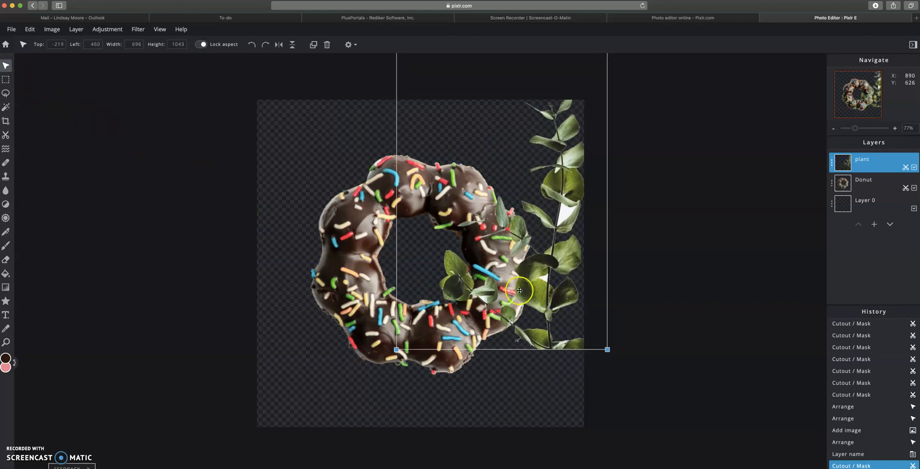
left_click(481, 301)
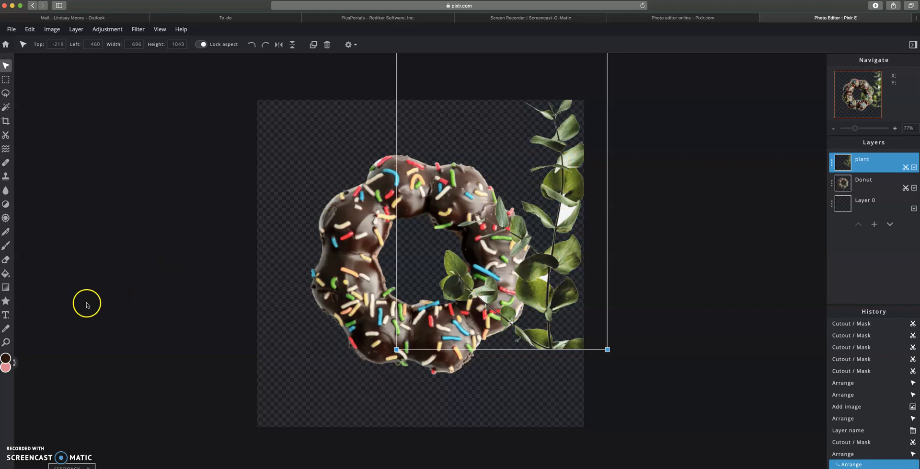
Step: Zoom in and remove the stray leaf, white patch and leftover pieces near the stem
left_click(6, 342)
left_click(547, 270)
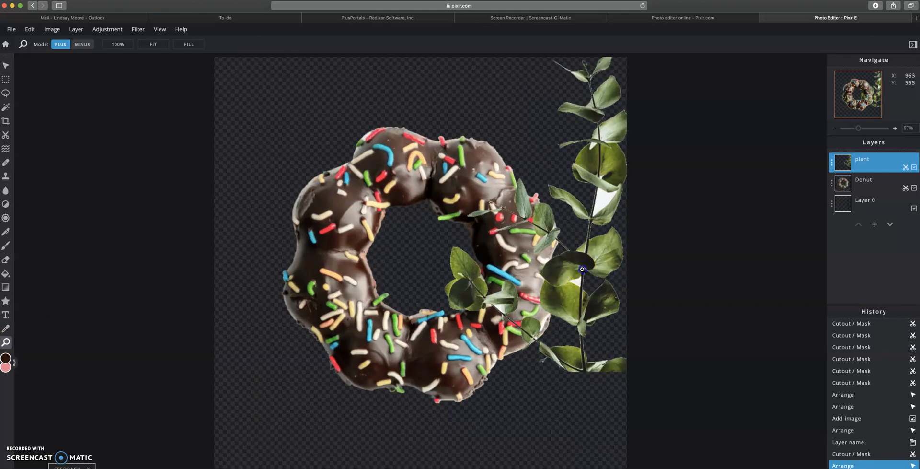
left_click(594, 267)
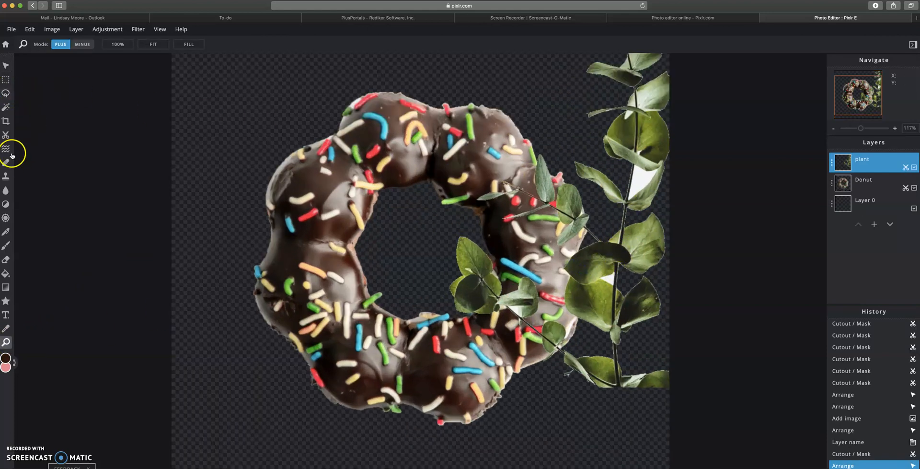
left_click(5, 135)
left_click(115, 44)
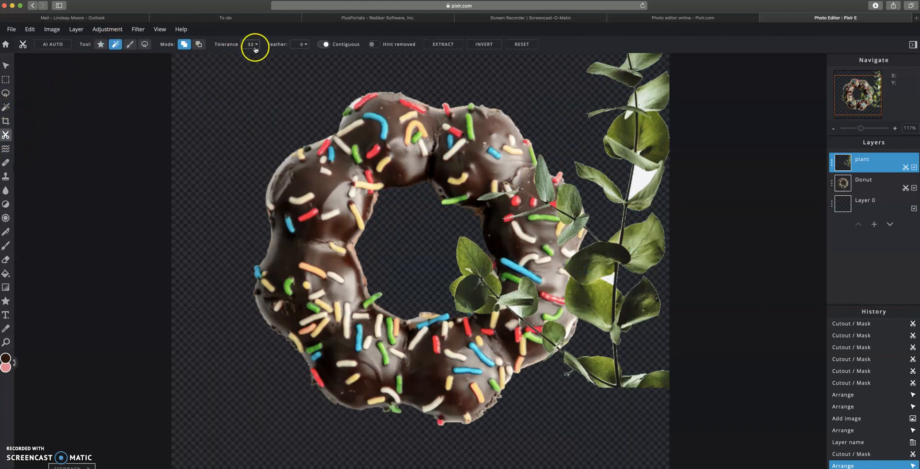
left_click(198, 44)
left_click(624, 374)
left_click(514, 309)
left_click(655, 169)
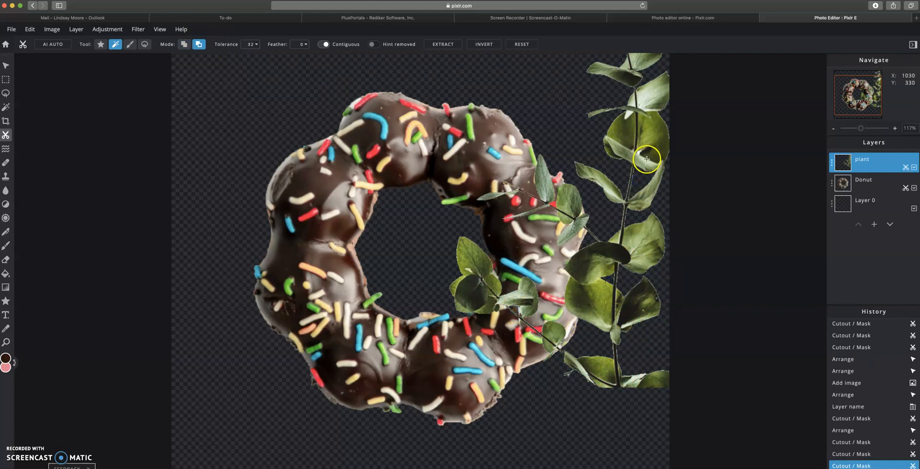
left_click(640, 153)
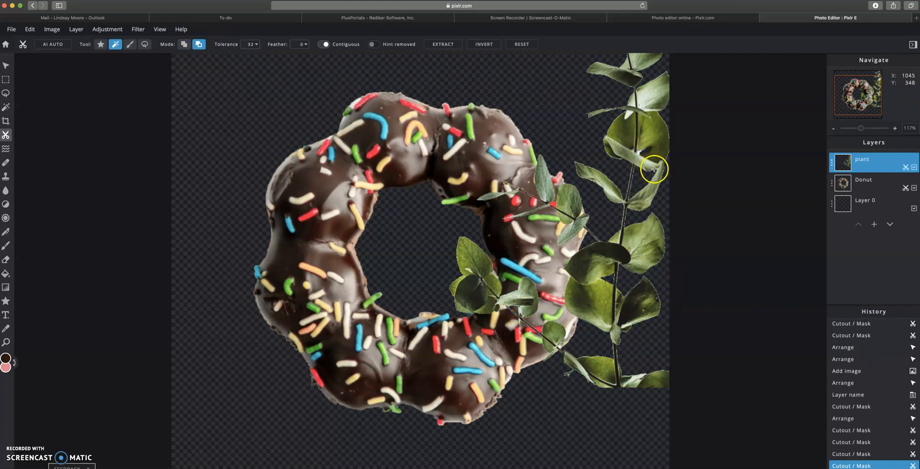
Step: Zoom the canvas back out to 77%
left_click(7, 66)
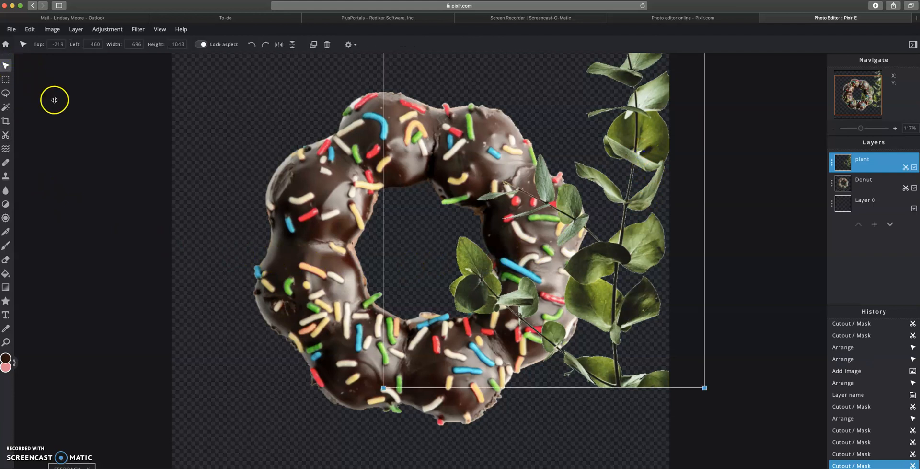
left_click(6, 342)
left_click(82, 45)
left_click(383, 229)
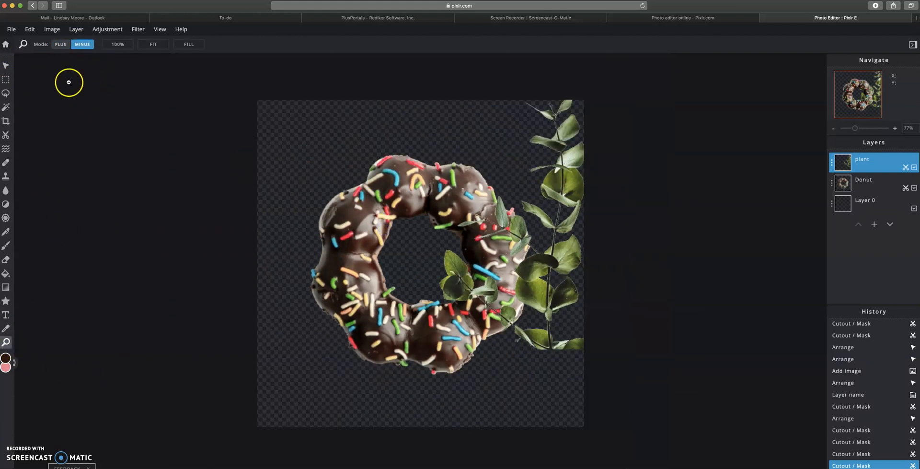
Step: Resize the plant to 774 × 1160 and position it along the donut's right side
left_click(6, 66)
left_click_drag(546, 294, 534, 352)
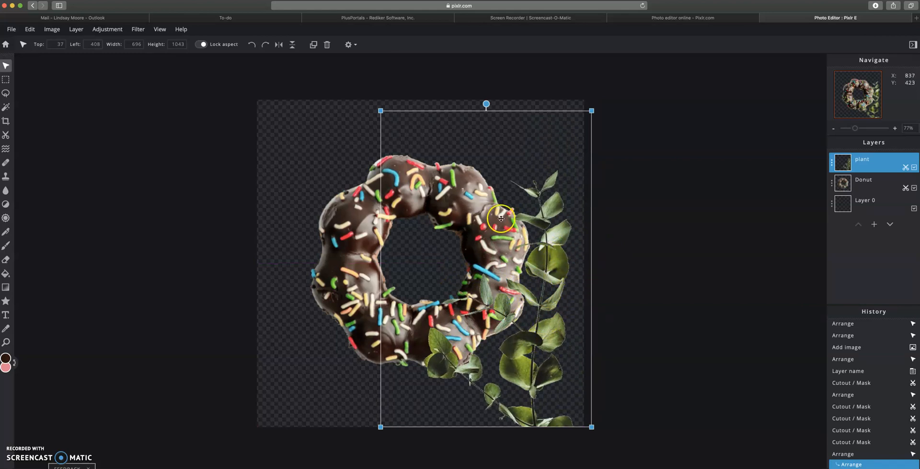
left_click_drag(381, 111, 290, 53)
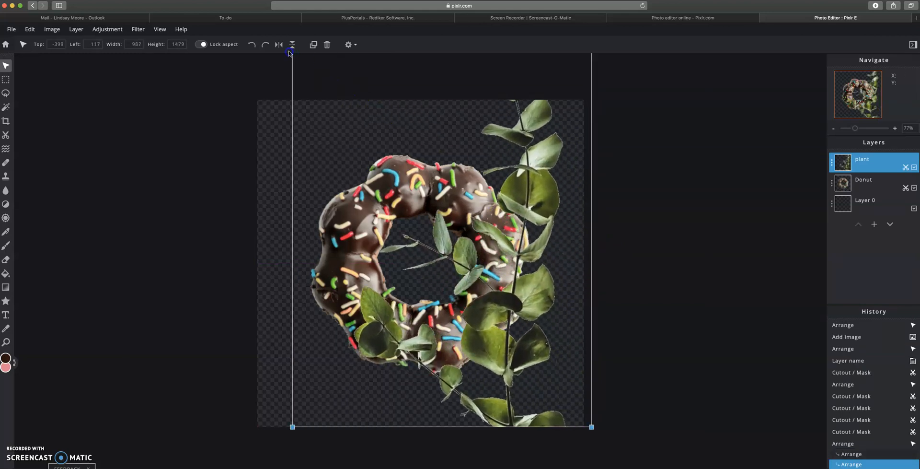
left_click_drag(498, 264, 522, 386)
left_click_drag(314, 98, 380, 171)
left_click_drag(513, 339, 492, 242)
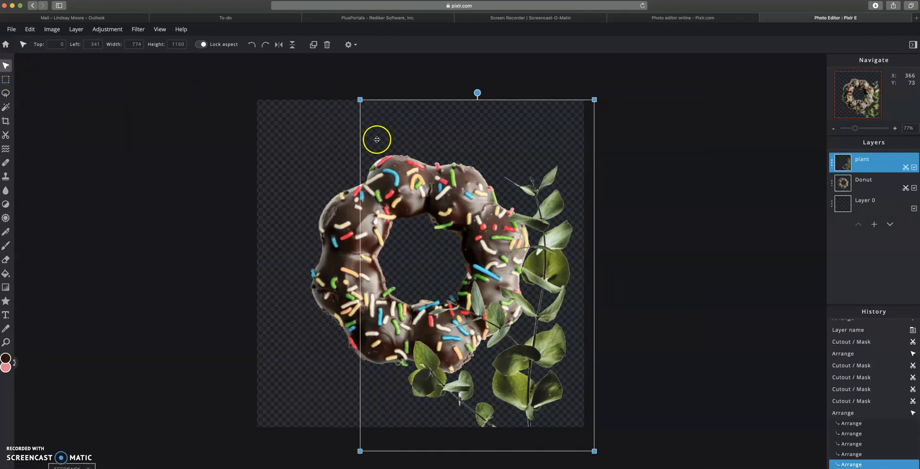
left_click_drag(518, 340, 530, 321)
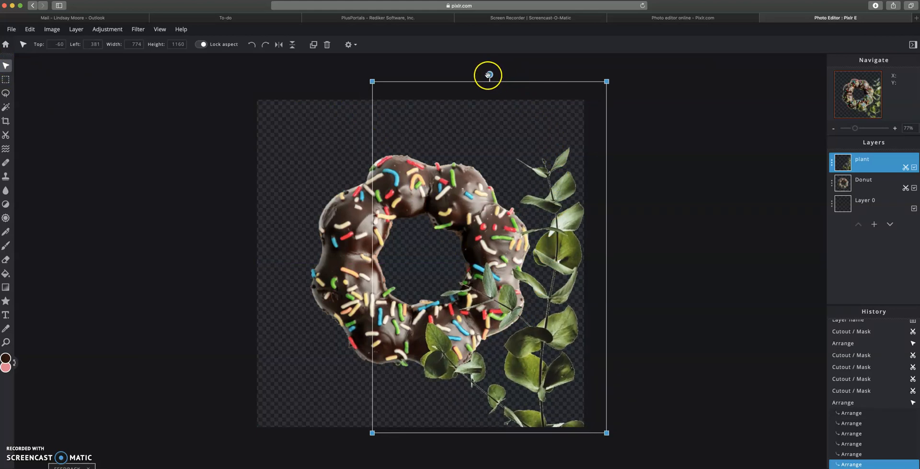
Step: Tilt the plant slightly counter-clockwise and scale it up a touch
left_click_drag(490, 74, 422, 87)
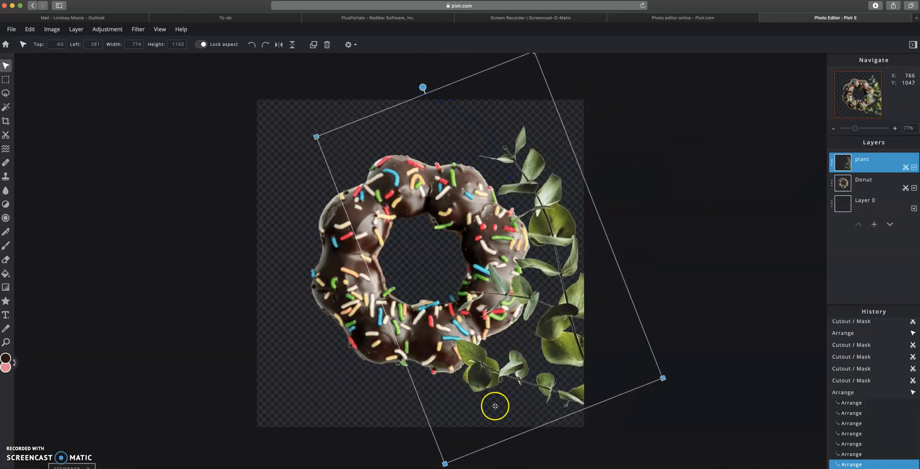
left_click_drag(444, 463, 440, 468)
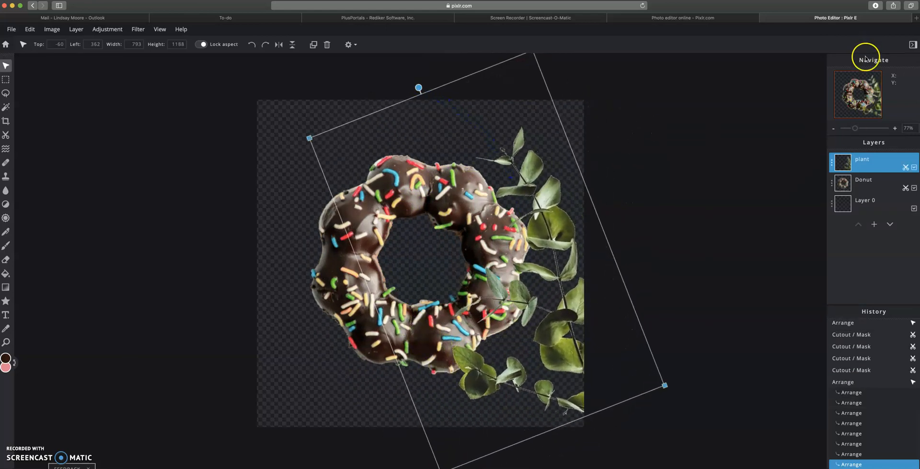
left_click(701, 276)
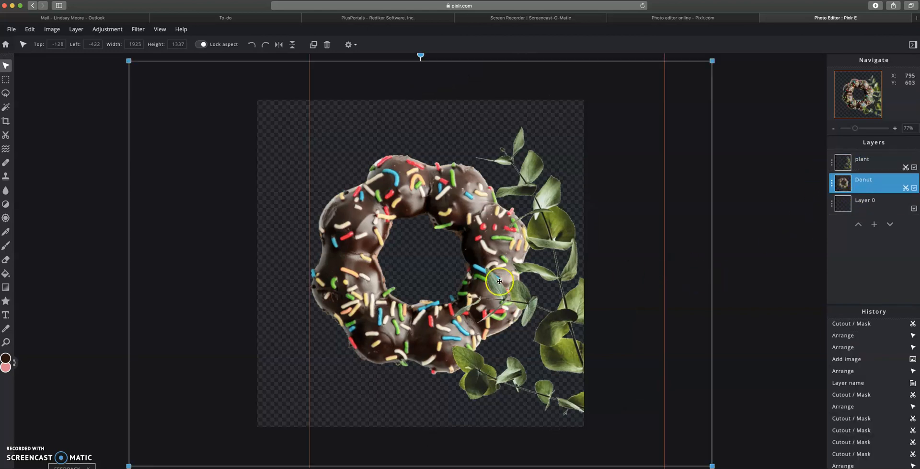
Step: Drag the Donut layer above plant and nudge the donut slightly on the canvas
left_click_drag(841, 184, 881, 180)
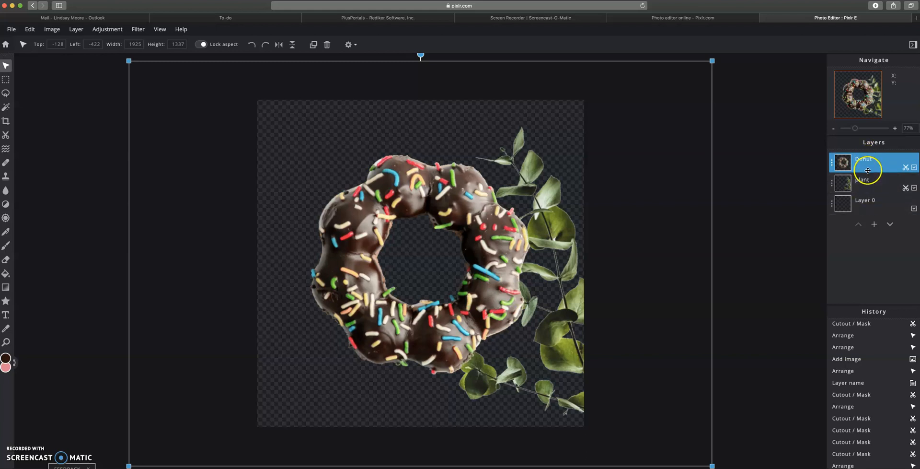
mouse_move(486, 293)
left_mouse_down()
mouse_move(501, 315)
mouse_move(537, 321)
mouse_move(482, 305)
mouse_move(448, 275)
mouse_move(486, 297)
left_mouse_up()
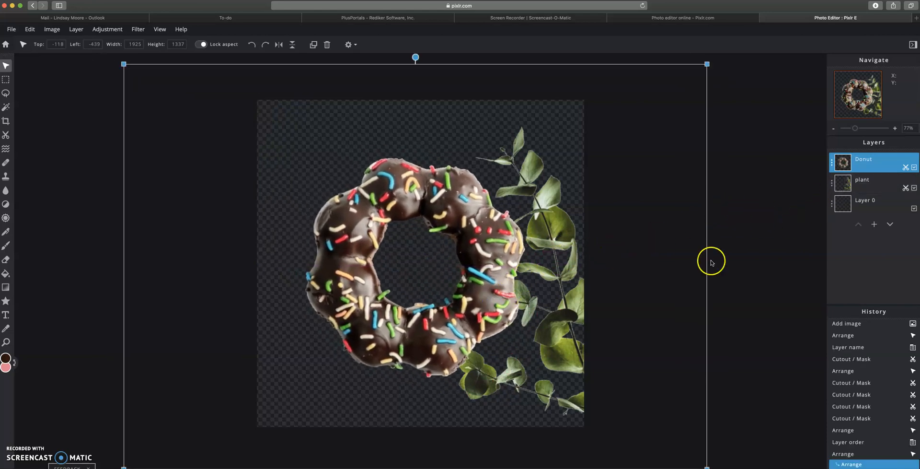
left_click(740, 264)
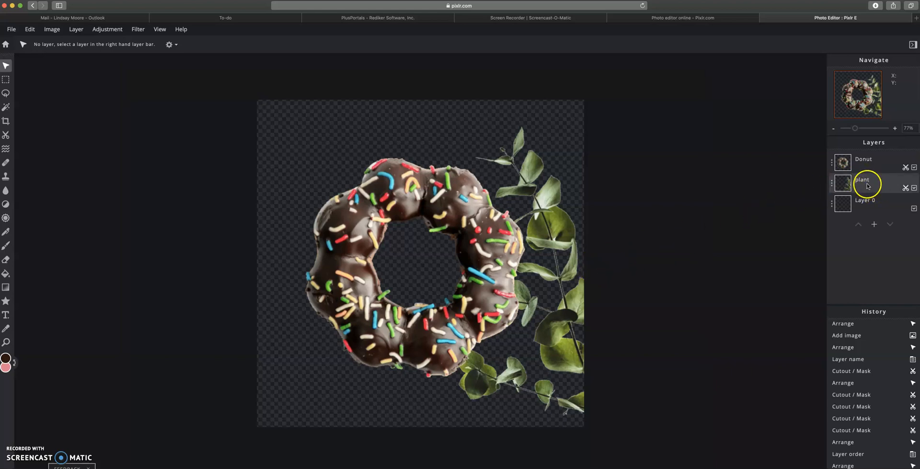
Step: Duplicate the plant layer and mirror the copy horizontally
left_click(832, 184)
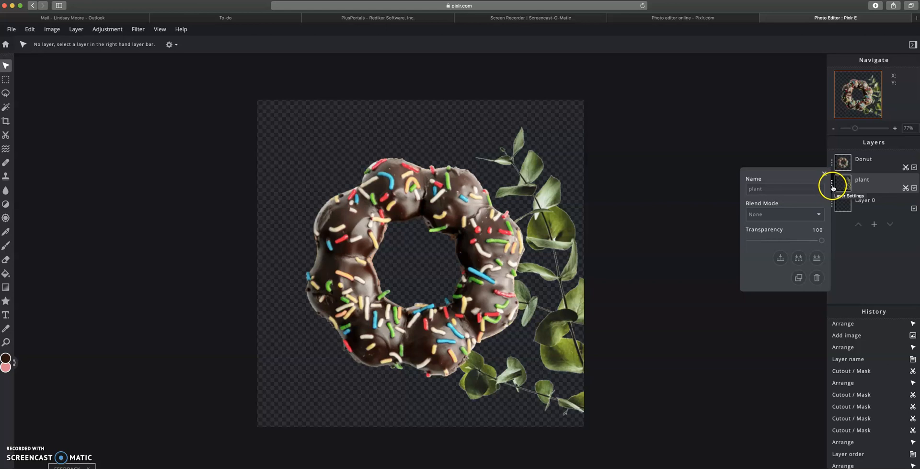
left_click(798, 278)
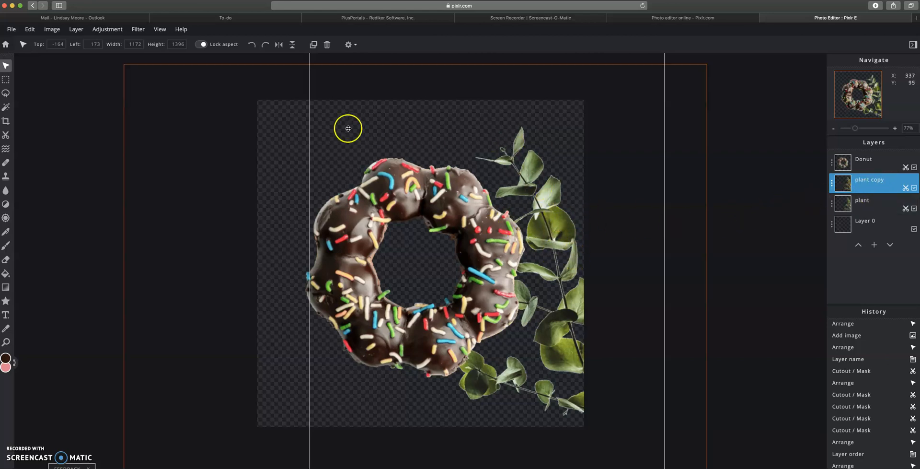
left_click(279, 45)
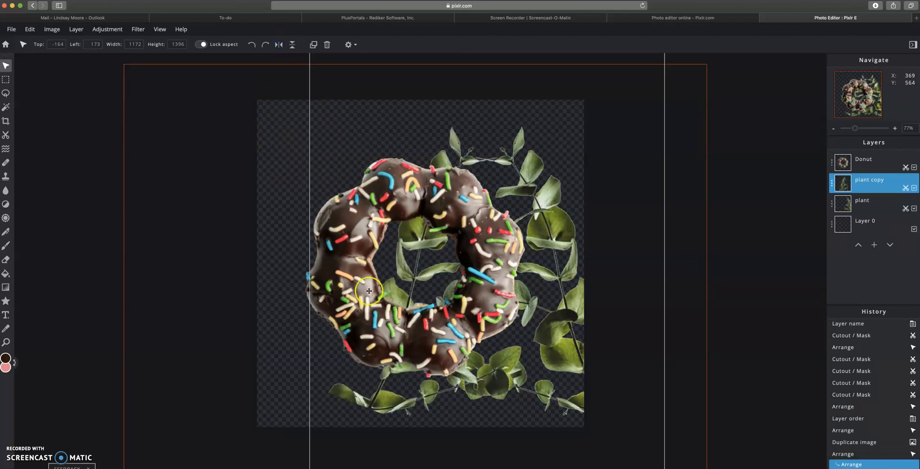
Step: Move the donut up about 50 px, shift the plant copy left and flip it vertically
left_click_drag(372, 406, 390, 395)
left_click(833, 186)
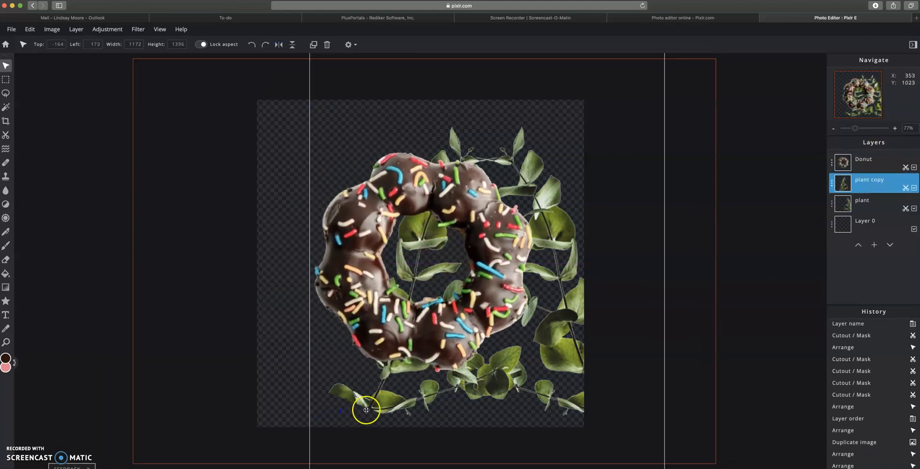
left_click_drag(309, 411, 313, 386)
left_click(866, 192)
left_click_drag(369, 455, 288, 433)
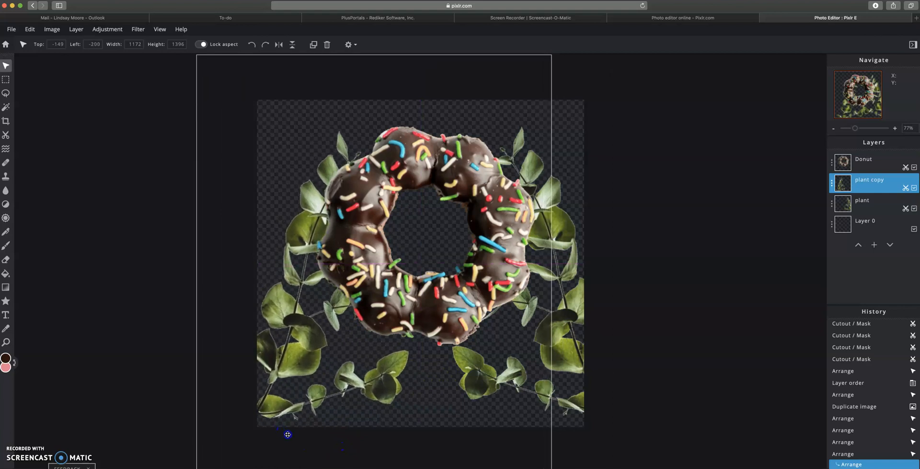
left_click(291, 45)
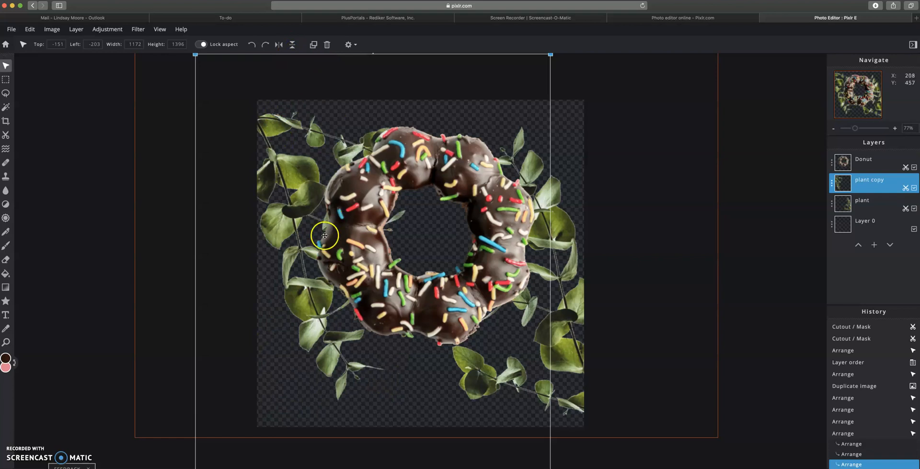
Step: Fine-tune placement: plant copy into the top-left, donut nudged up, copy shifted up-left
left_click_drag(291, 213, 285, 257)
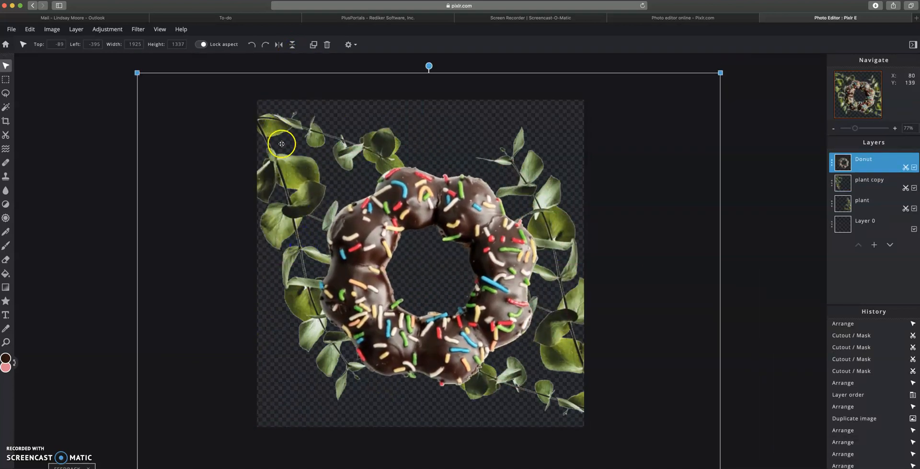
left_click(868, 176)
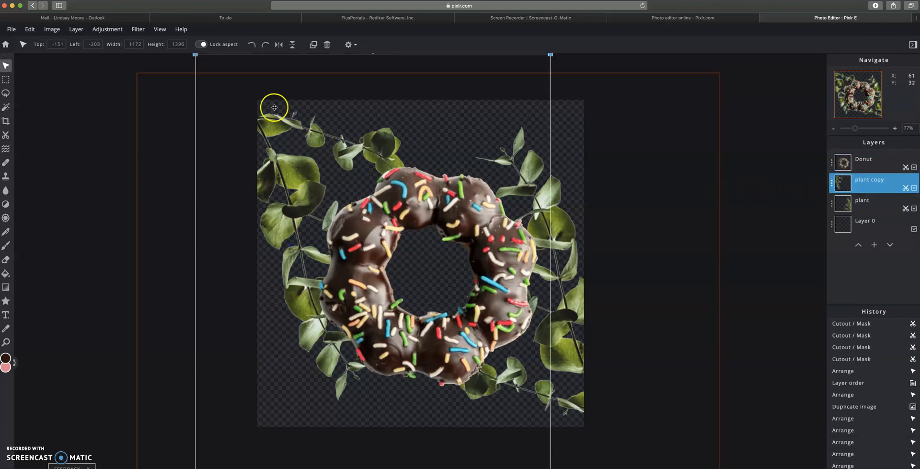
left_click_drag(251, 62, 232, 36)
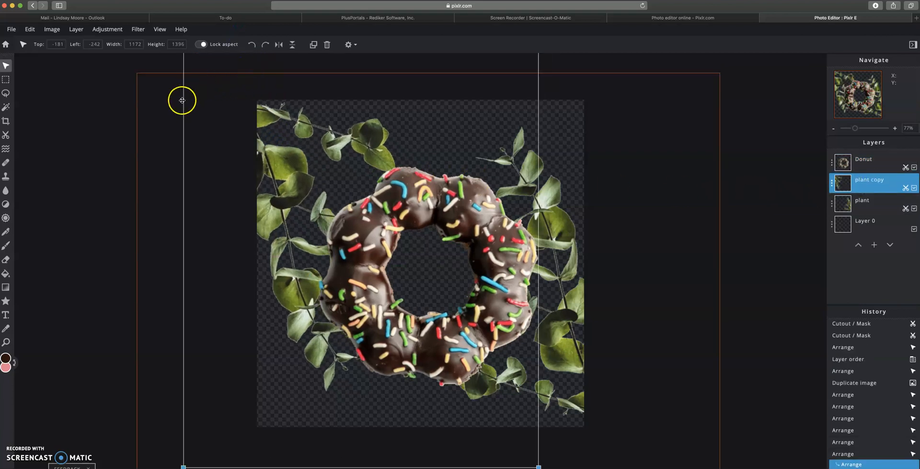
left_click(235, 73)
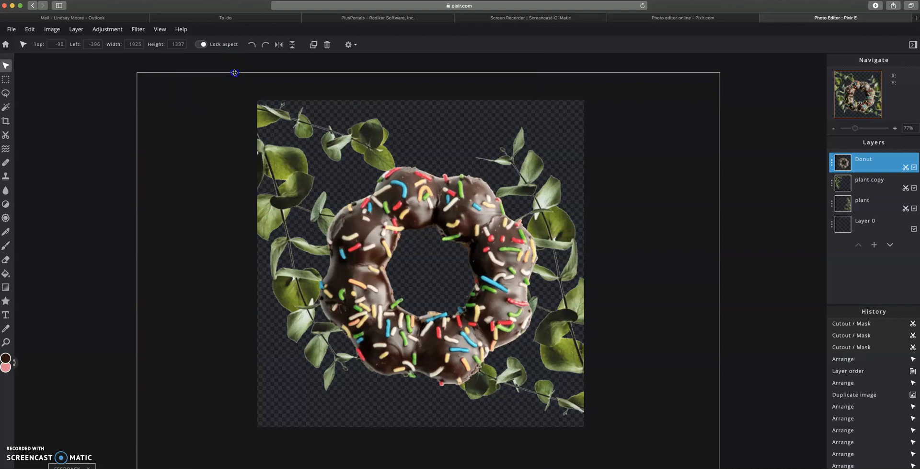
left_click(235, 73)
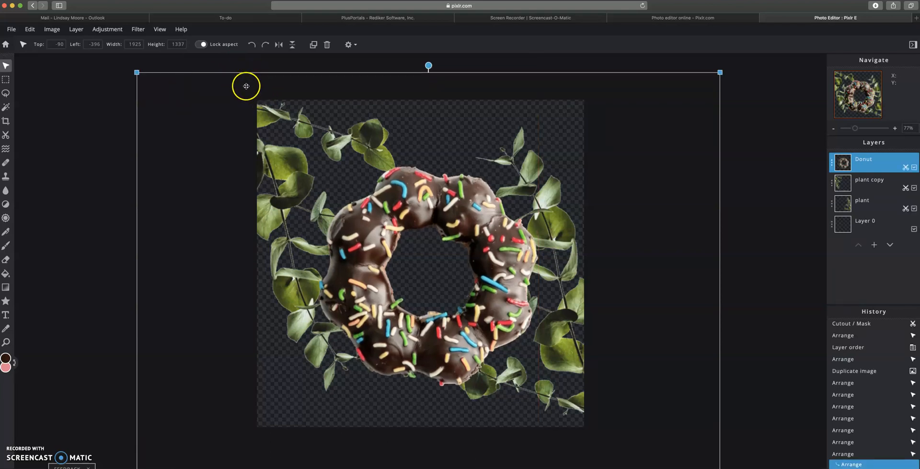
left_click(289, 146)
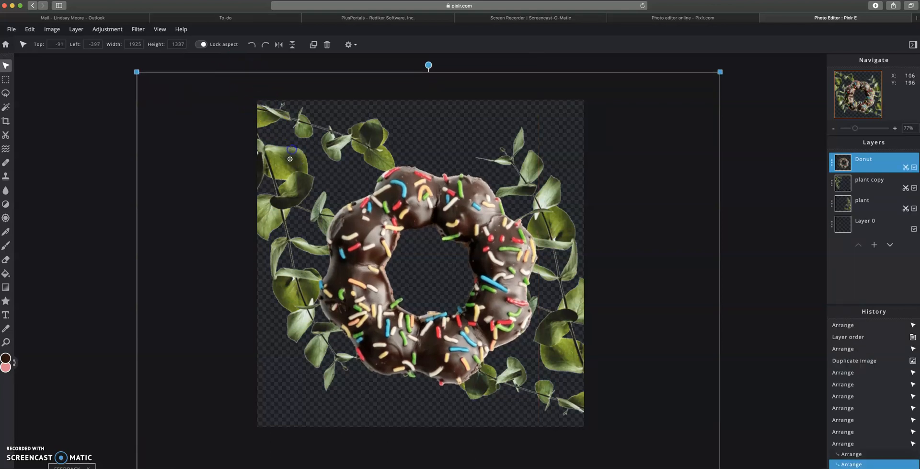
left_click(866, 192)
left_click_drag(338, 64, 324, 52)
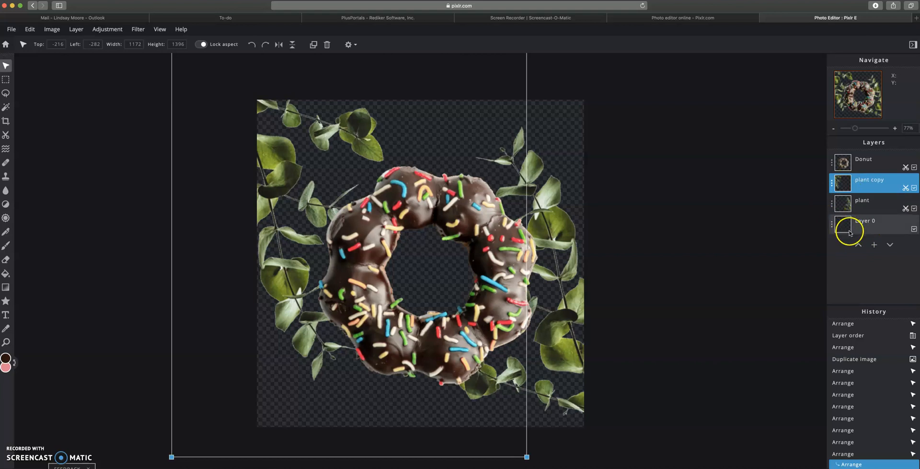
Step: On Layer 0 with the Fill tool, set the foreground to muted teal (R 92, G 150, B 152) sampled from a sprinkle
left_click(869, 229)
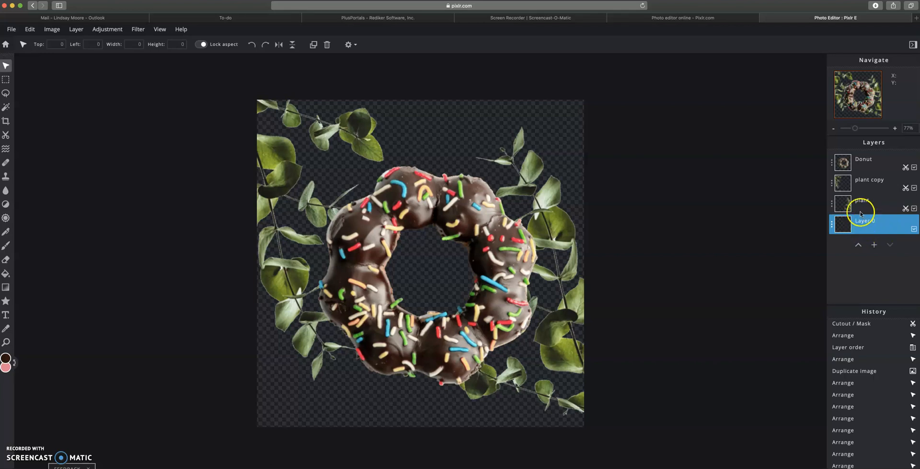
left_click(7, 275)
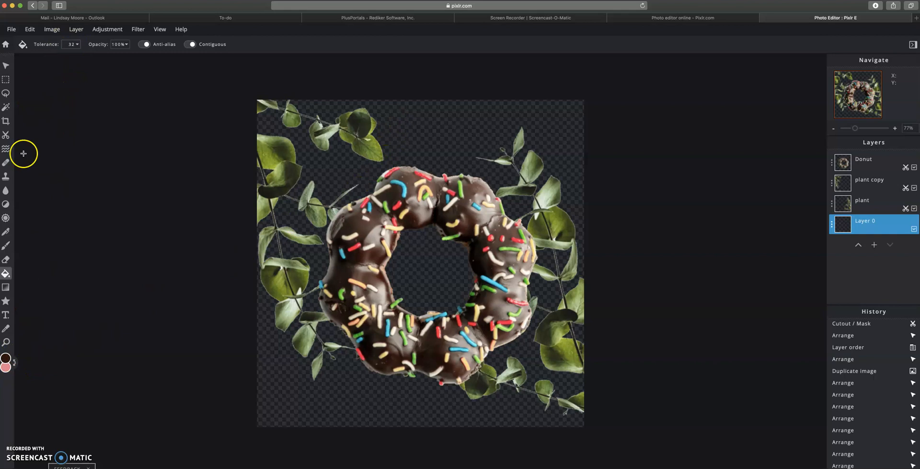
left_click(6, 359)
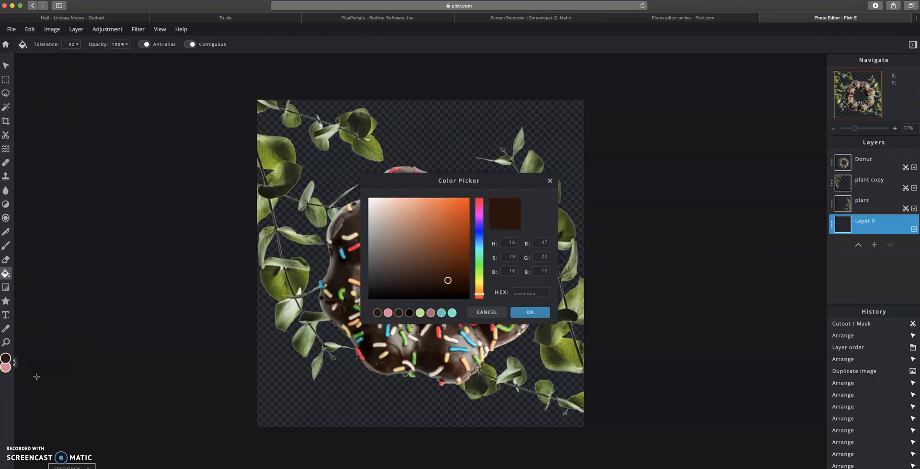
left_click(388, 313)
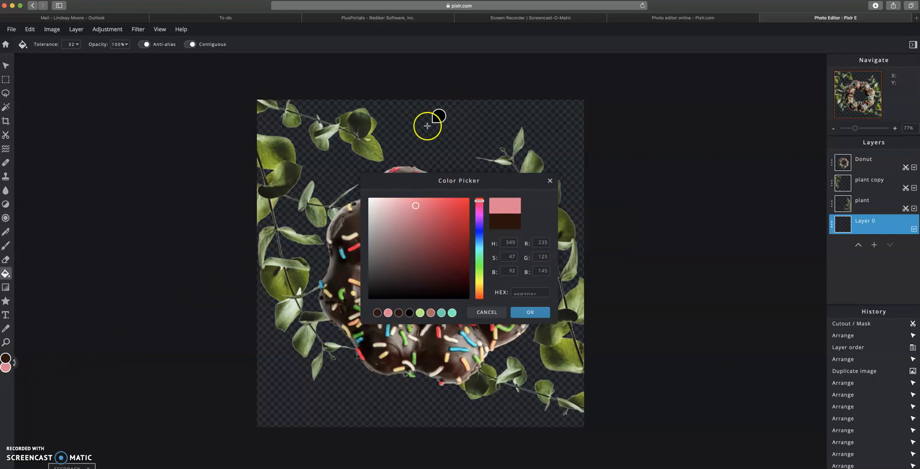
left_click(354, 324)
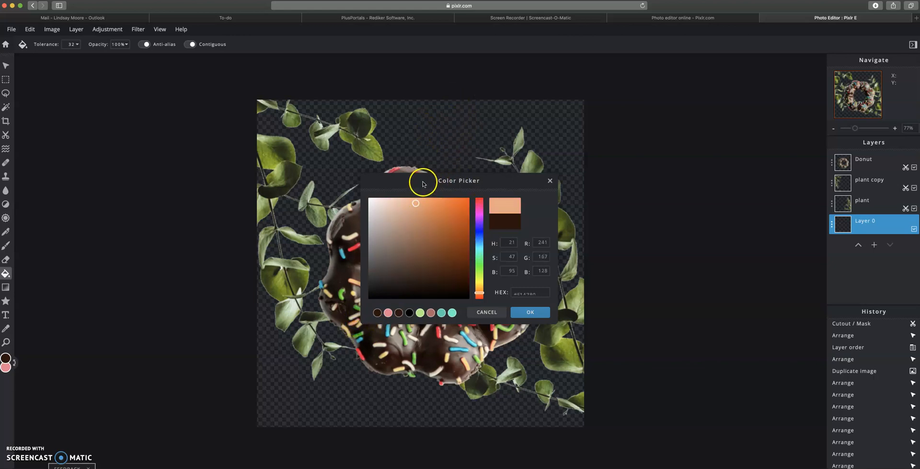
left_click_drag(417, 179, 690, 125)
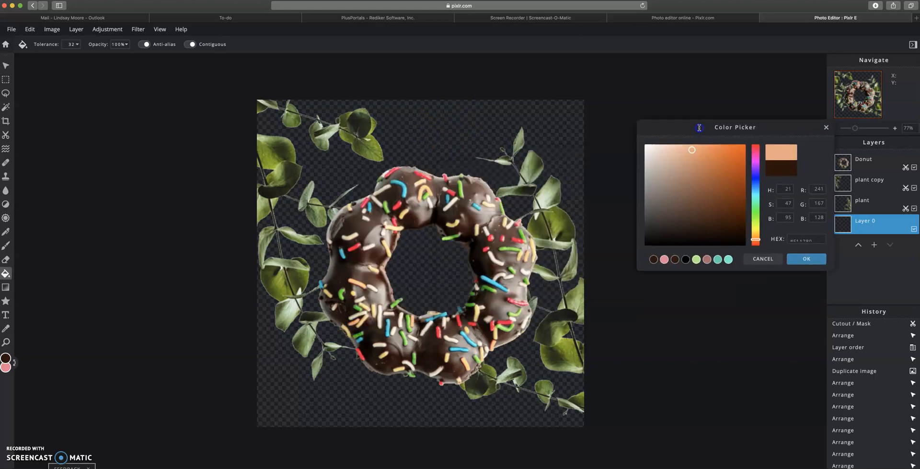
left_click(406, 192)
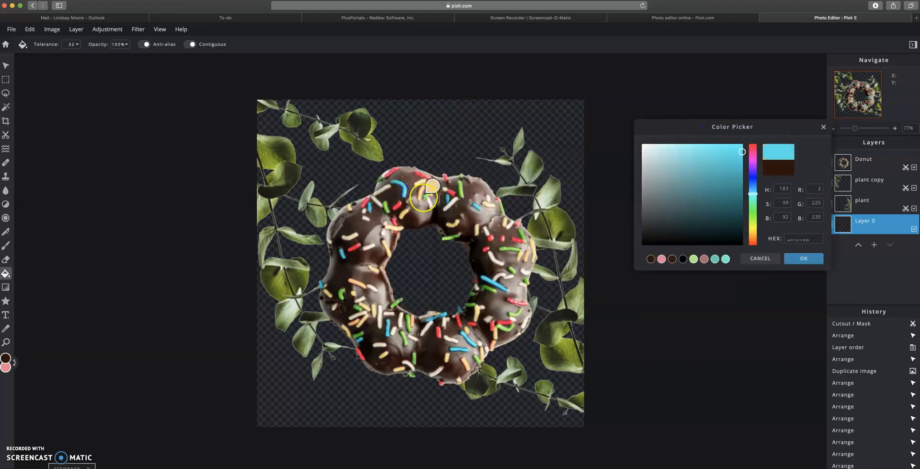
left_click(684, 152)
mouse_move(683, 164)
left_mouse_down()
mouse_move(667, 183)
mouse_move(670, 174)
mouse_move(672, 186)
mouse_move(668, 178)
mouse_move(664, 214)
mouse_move(689, 164)
mouse_move(669, 178)
mouse_move(673, 185)
left_mouse_up()
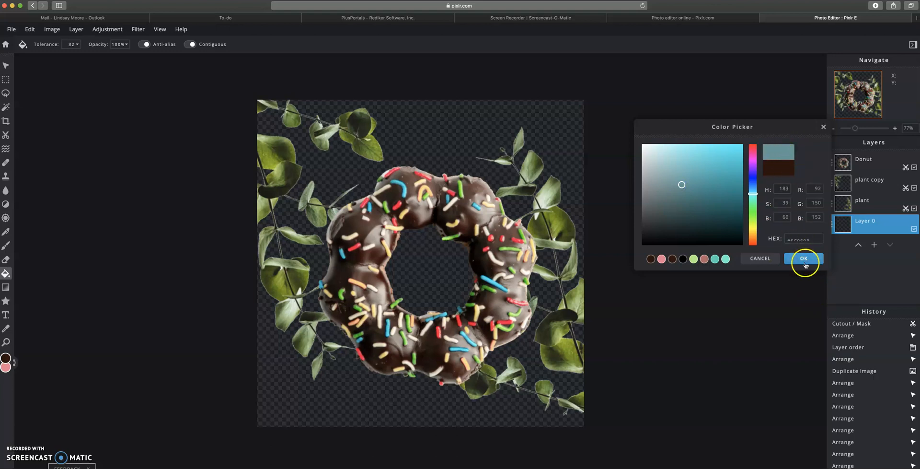
left_click(802, 257)
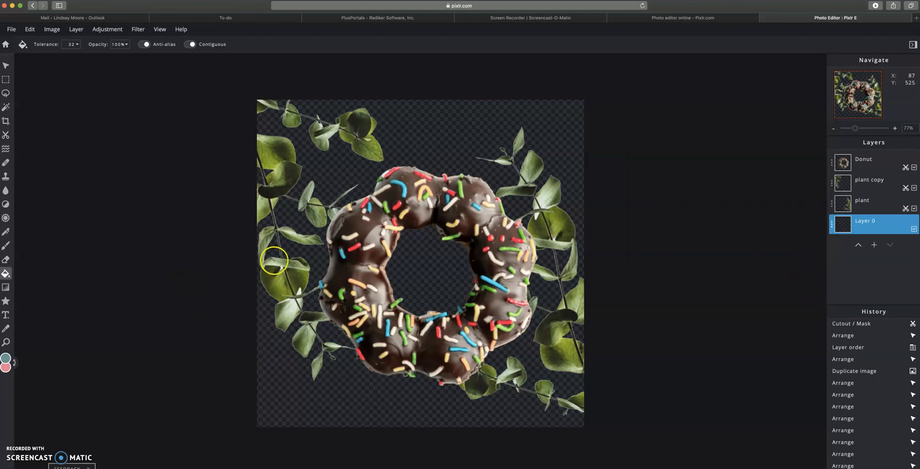
Step: Fill the background with teal, then switch the paint colour to the preset pink
left_click(428, 267)
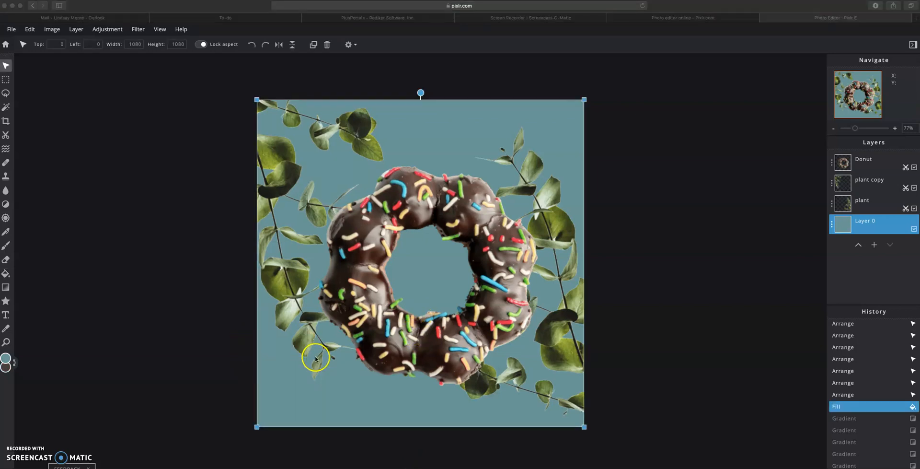
left_click(6, 357)
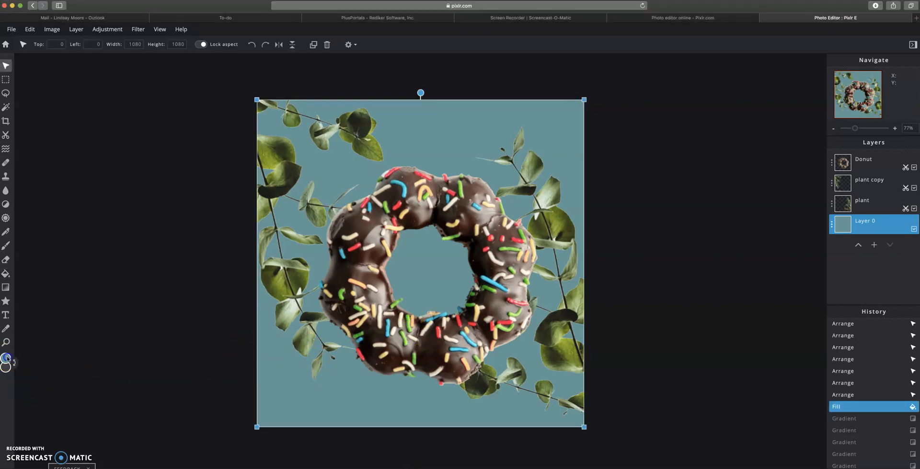
left_click(5, 358)
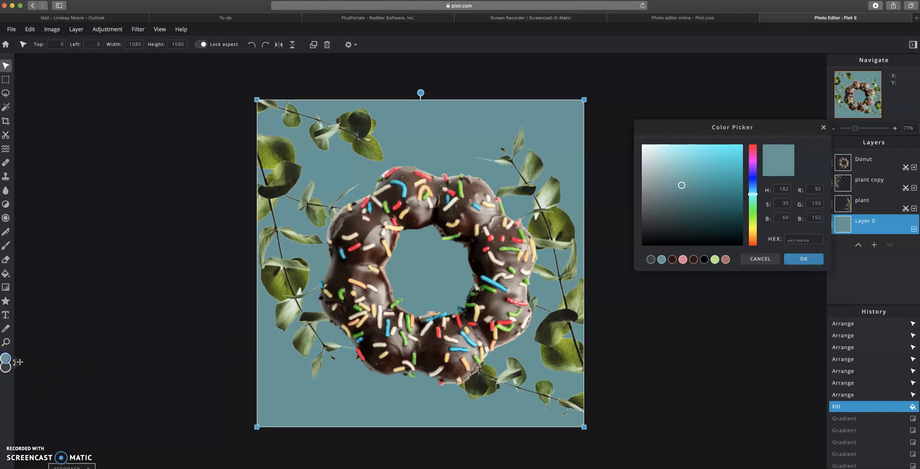
left_click(683, 259)
left_click(813, 261)
Step: Fill Layer 0 with pink (R 231, G 149, B 164) behind the donut and sprigs
left_click(429, 271)
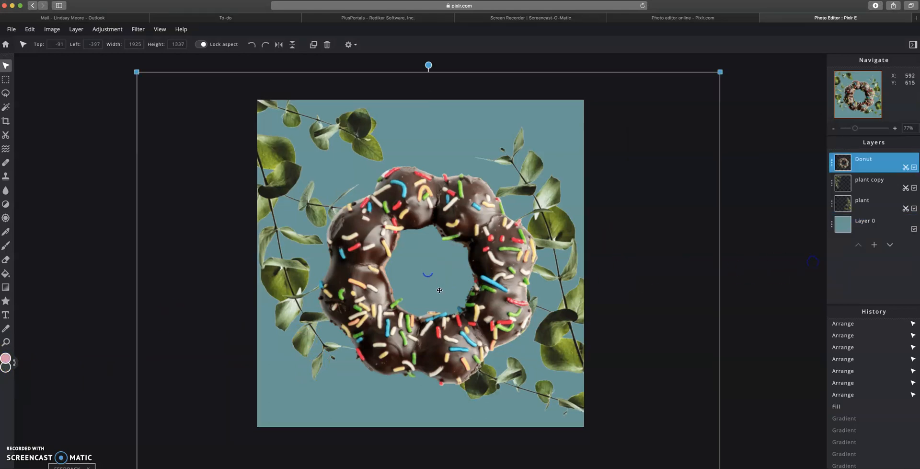
left_click(5, 273)
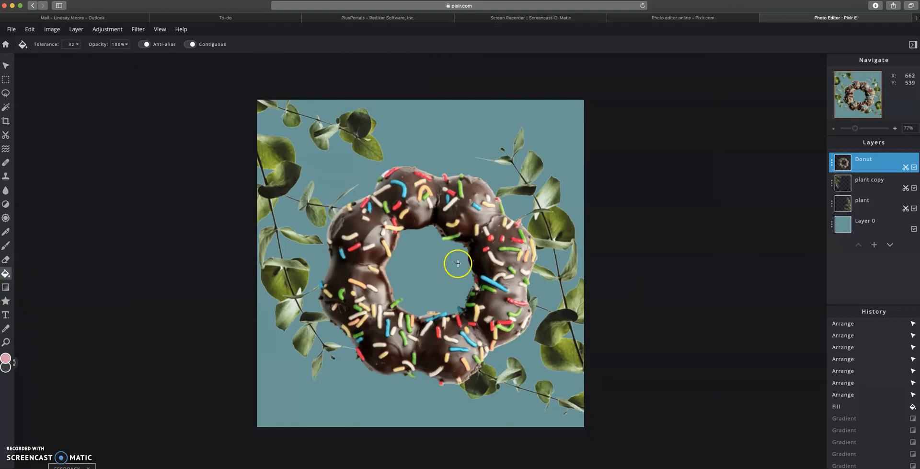
left_click(421, 273)
left_click(417, 278)
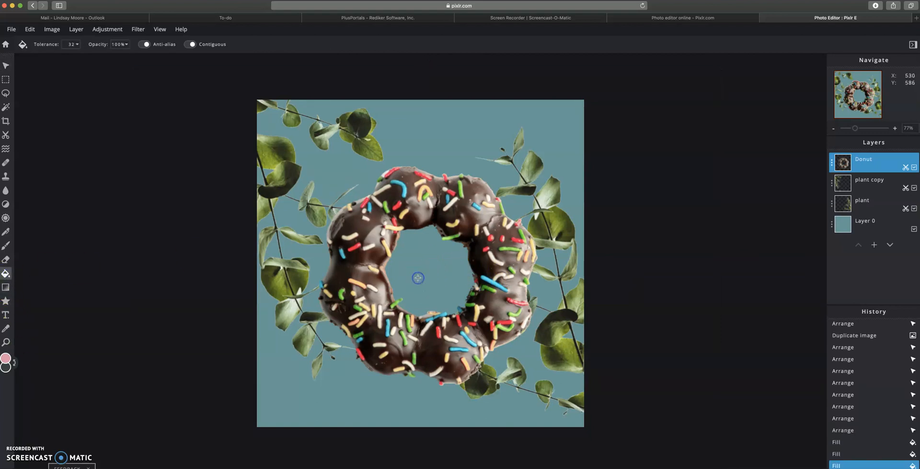
left_click(901, 223)
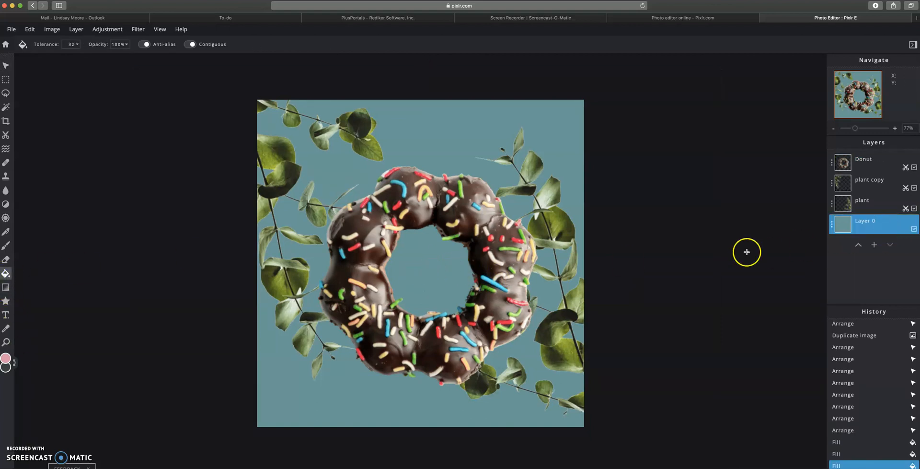
left_click(427, 276)
left_click(457, 176)
left_click(438, 177)
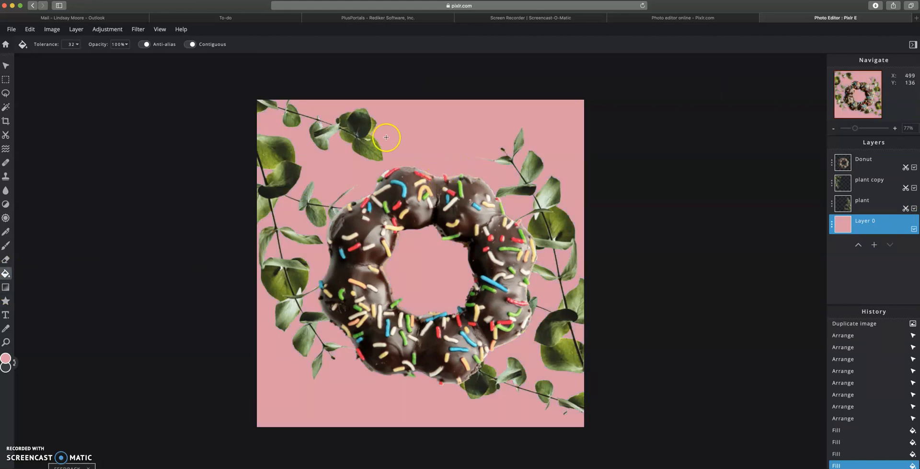
Step: Download the 1080 × 1080 composition as a JPG at 100% quality
left_click(12, 32)
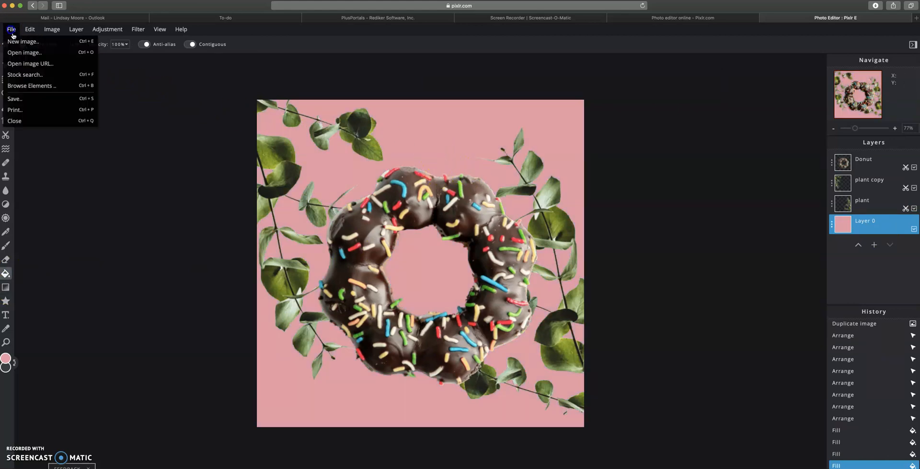
left_click(28, 98)
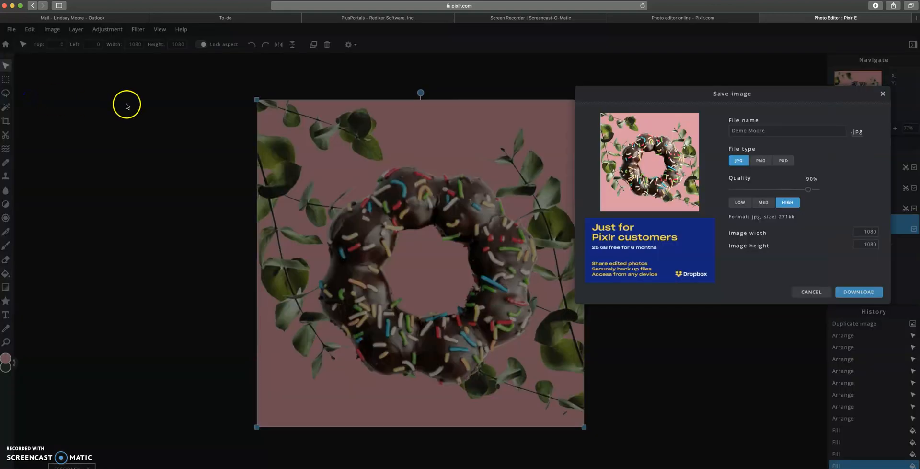
left_click(752, 130)
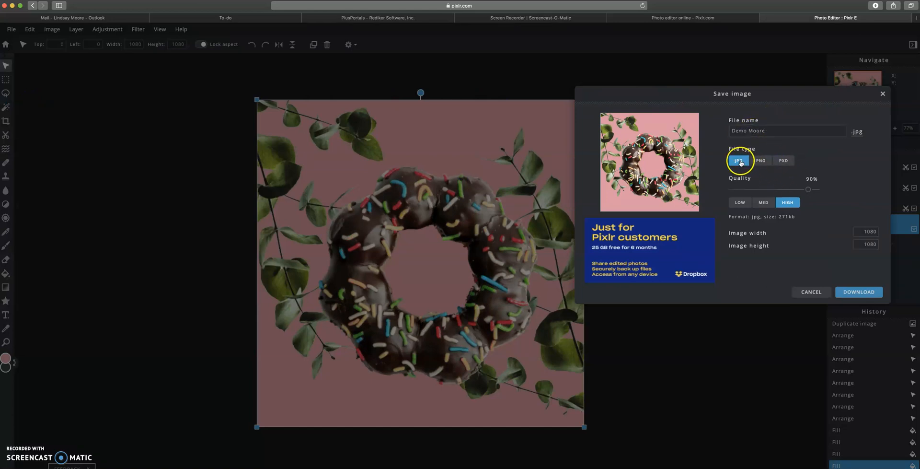
left_click(812, 180)
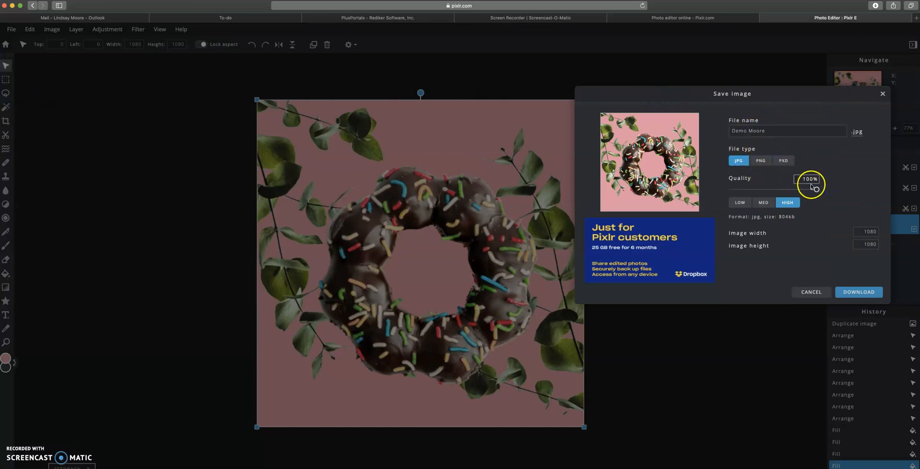
left_click(854, 293)
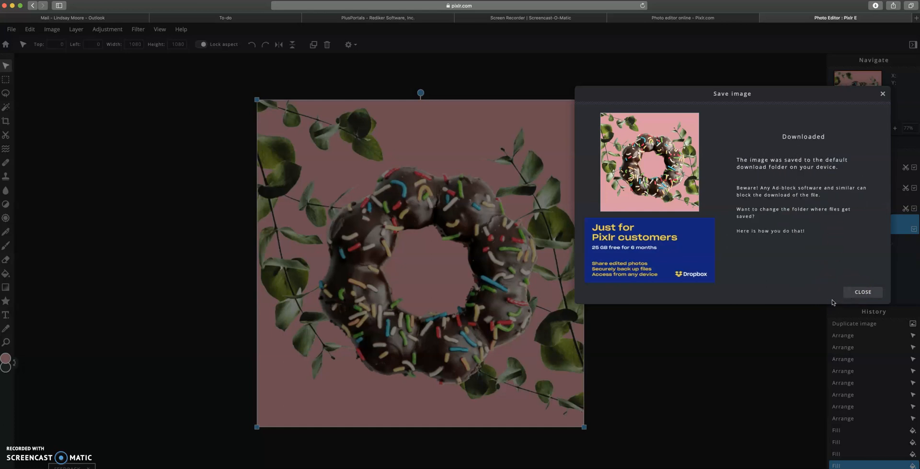
left_click(861, 292)
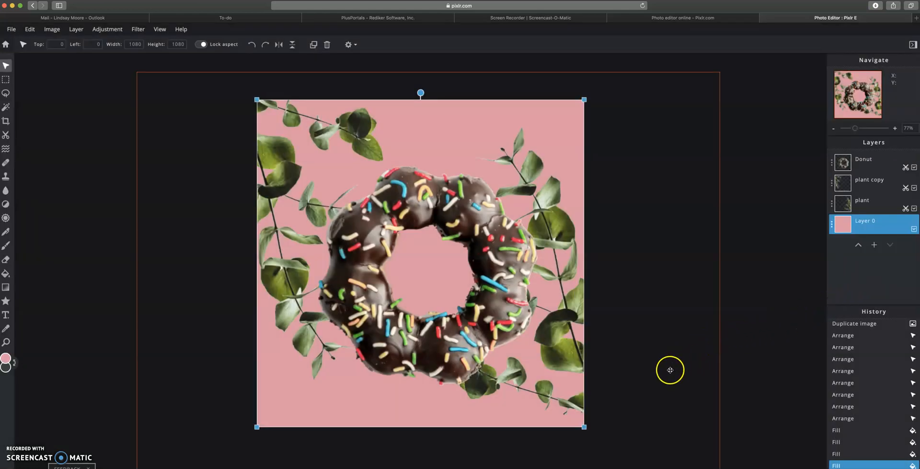